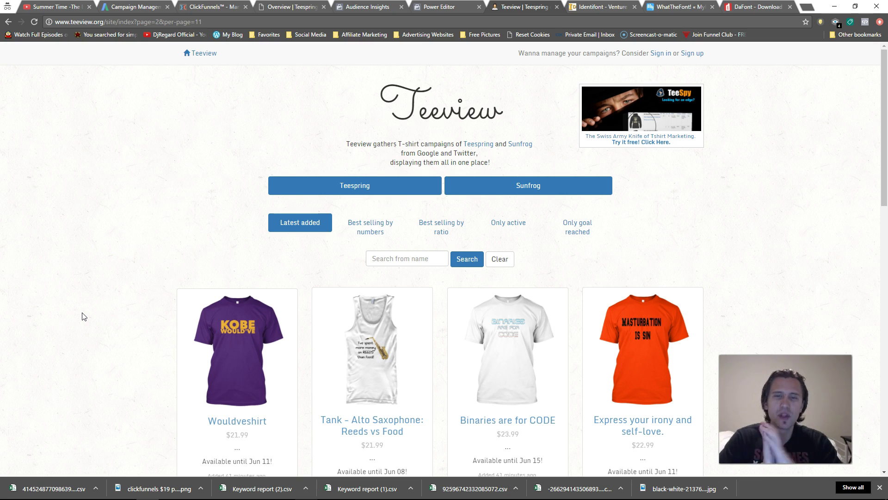
Step: Open the Wouldveshirt campaign details and enlarge the KOBE WOULD'VE front design
{"action": "scroll", "coordinate": [426, 118], "scroll_direction": "down", "scroll_amount": 12}
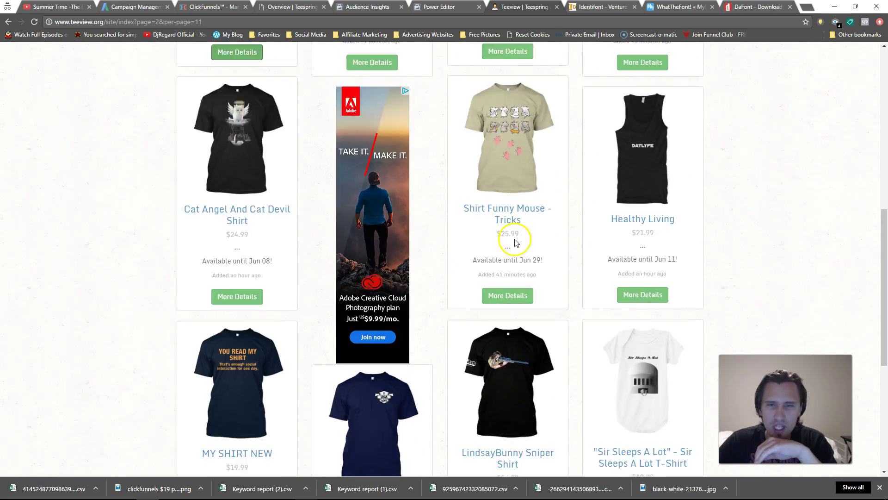
{"action": "left_click_drag", "start_coordinate": [882, 250], "coordinate": [879, 137]}
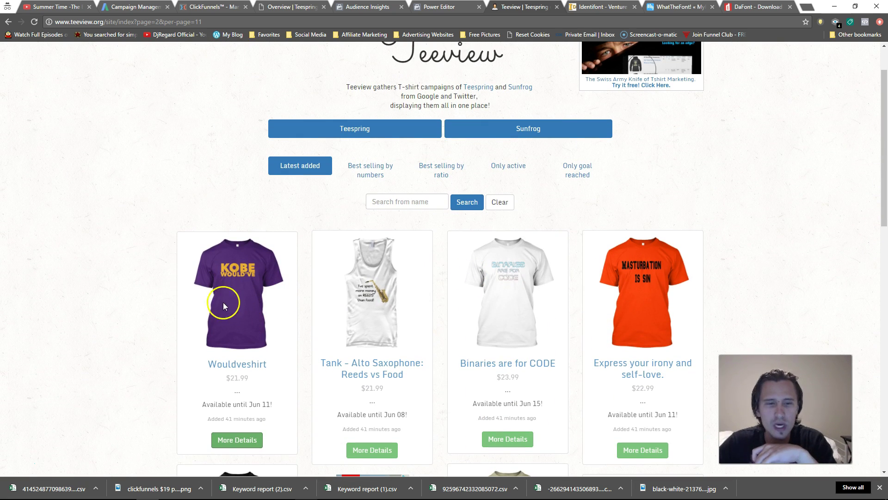
{"action": "left_click", "coordinate": [232, 442]}
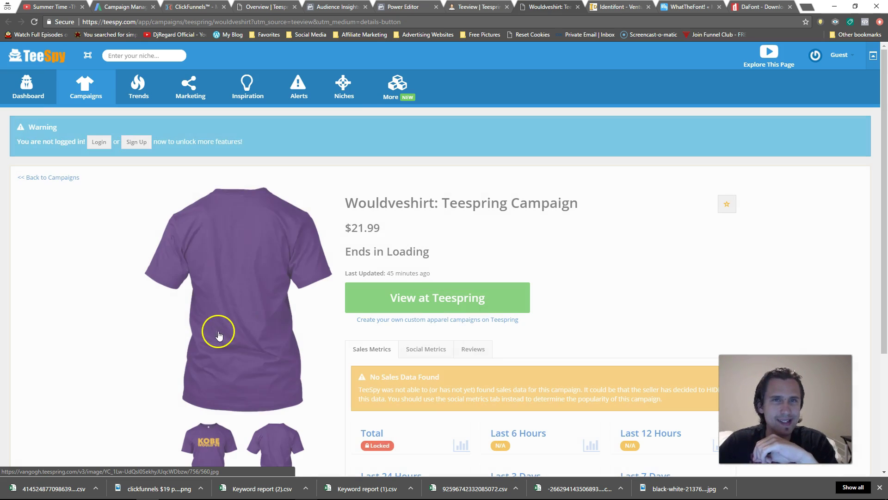
{"action": "scroll", "coordinate": [219, 303], "scroll_direction": "down", "scroll_amount": 3}
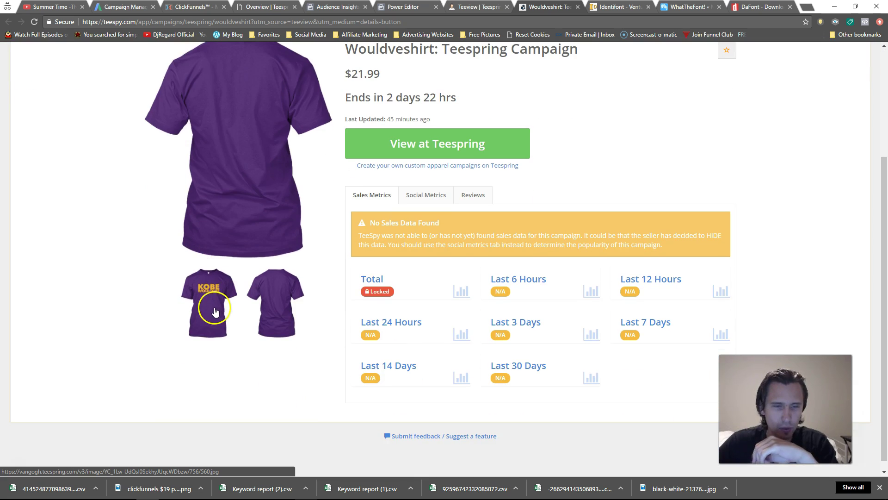
{"action": "left_click", "coordinate": [219, 303]}
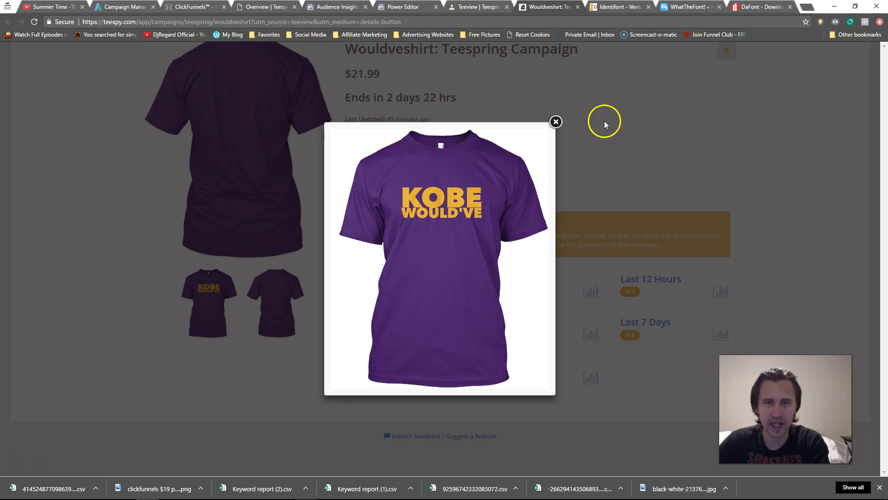
Step: Paste the shirt screenshot onto the blank PowerPoint slide
{"action": "left_click", "coordinate": [557, 122]}
{"action": "left_click", "coordinate": [170, 490]}
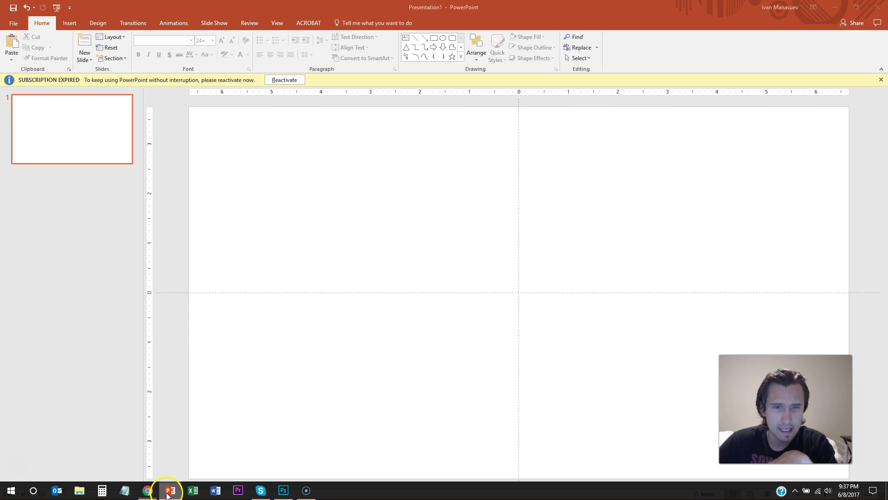
{"action": "key", "text": "ctrl+v"}
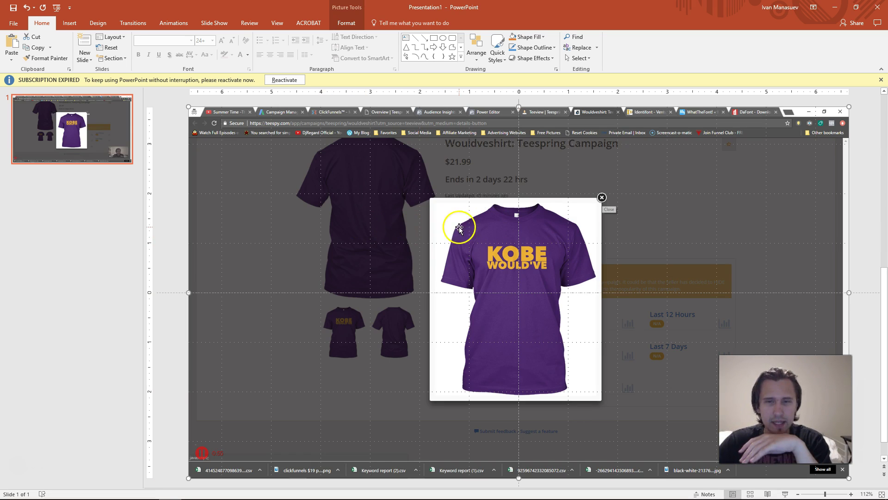
Step: Crop the picture to the KOBE WOULD'VE lettering, move it up, and resize to 1.72" × 3.42"
{"action": "left_click", "coordinate": [348, 23]}
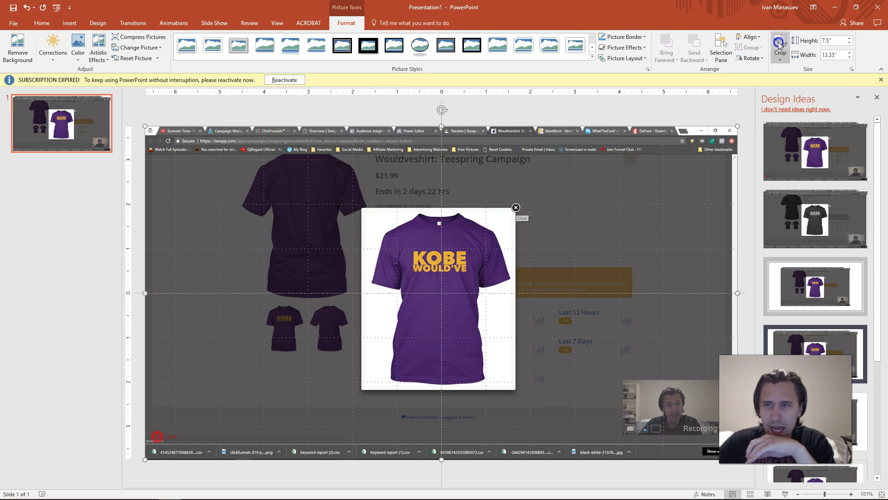
{"action": "left_click_drag", "start_coordinate": [440, 126], "coordinate": [440, 246]}
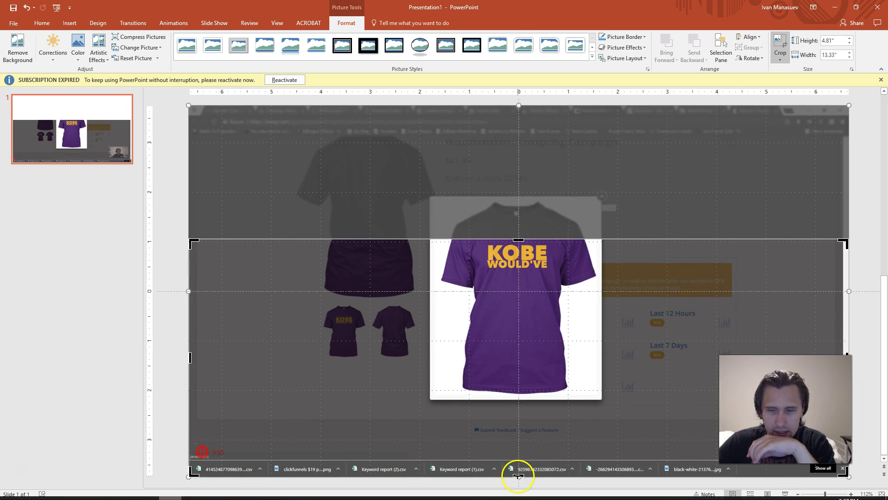
{"action": "left_click_drag", "start_coordinate": [517, 473], "coordinate": [536, 273]}
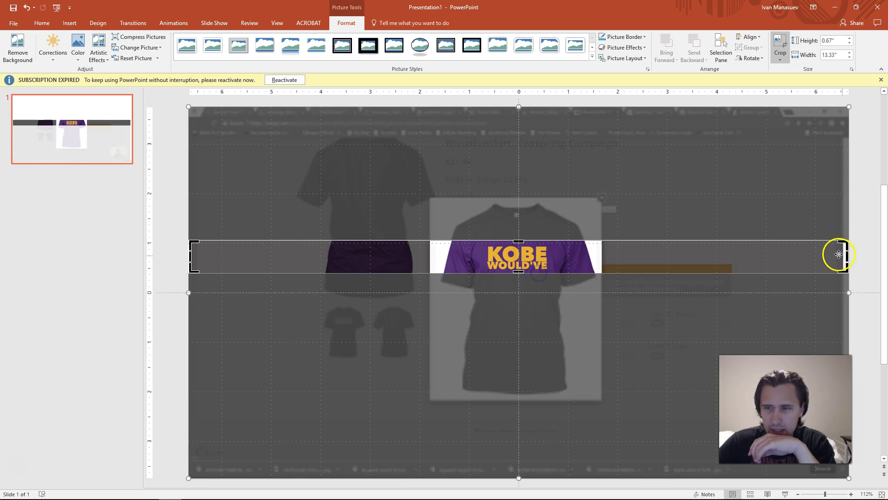
{"action": "left_click_drag", "start_coordinate": [843, 256], "coordinate": [549, 267]}
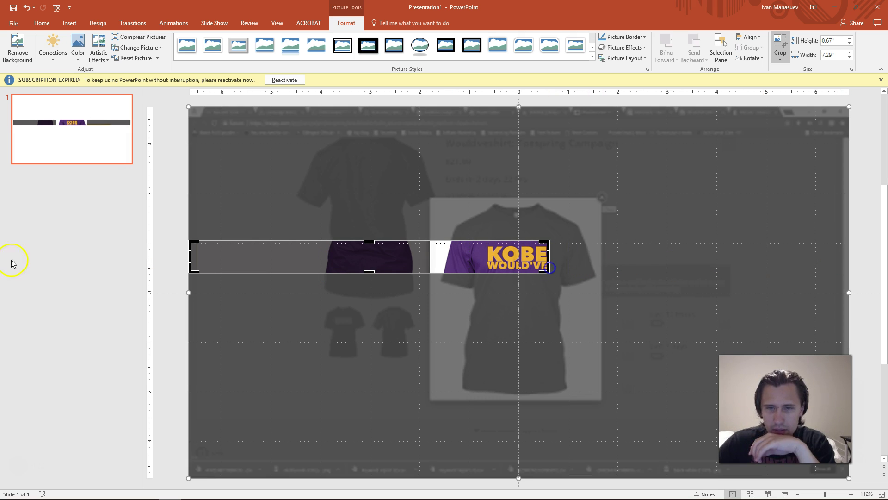
{"action": "left_click_drag", "start_coordinate": [197, 263], "coordinate": [392, 234]}
{"action": "left_click", "coordinate": [780, 47]}
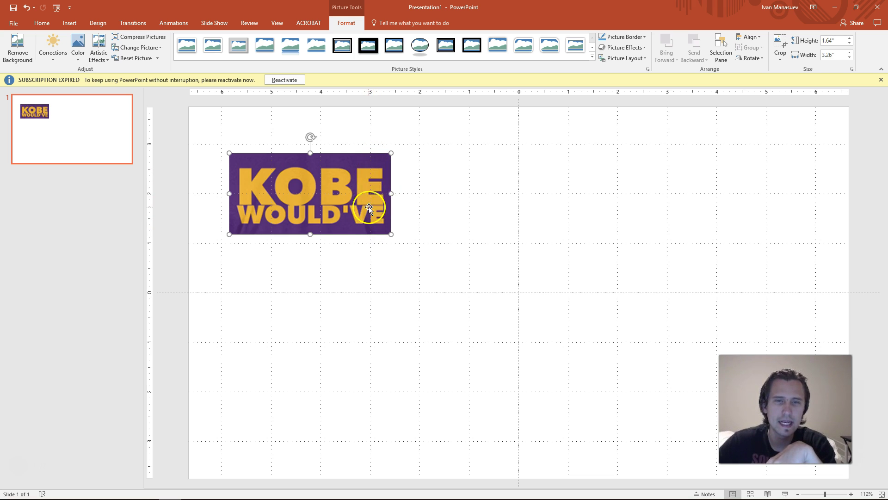
{"action": "left_click_drag", "start_coordinate": [365, 197], "coordinate": [457, 173]}
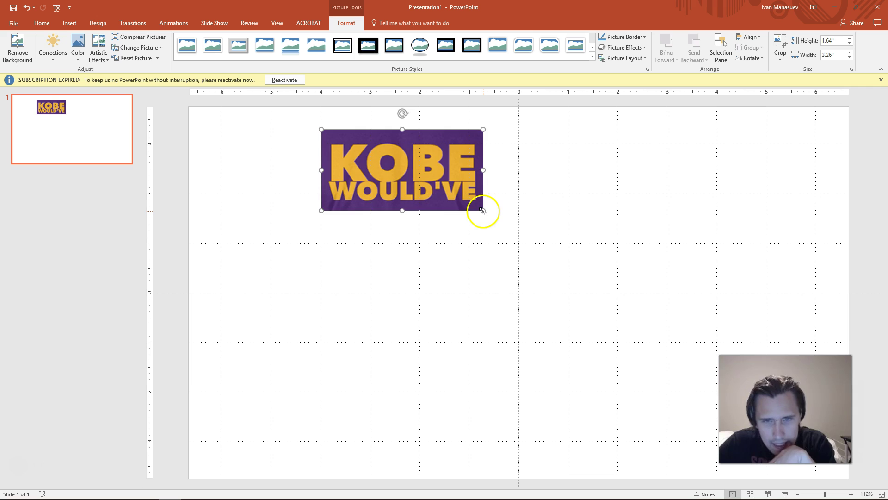
{"action": "left_click_drag", "start_coordinate": [483, 211], "coordinate": [491, 215]}
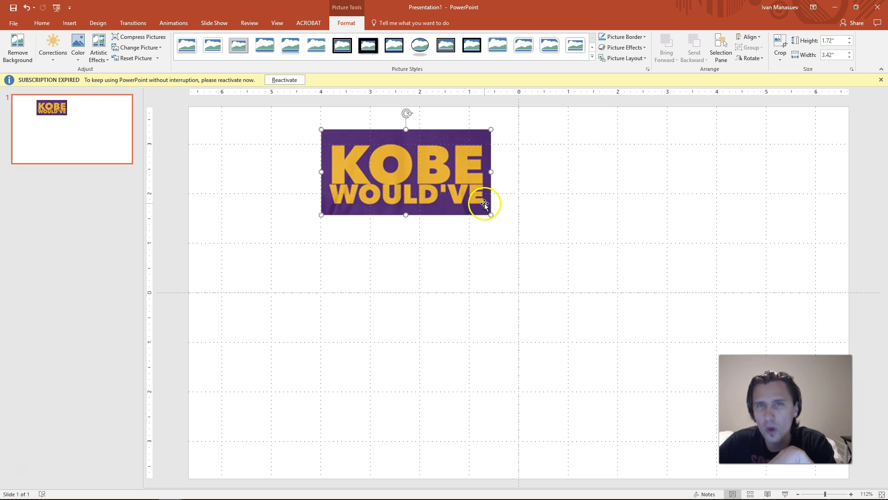
Step: Bring up the WhatTheFont upload page, moving its tab before the Identifont tab
{"action": "left_click", "coordinate": [147, 490]}
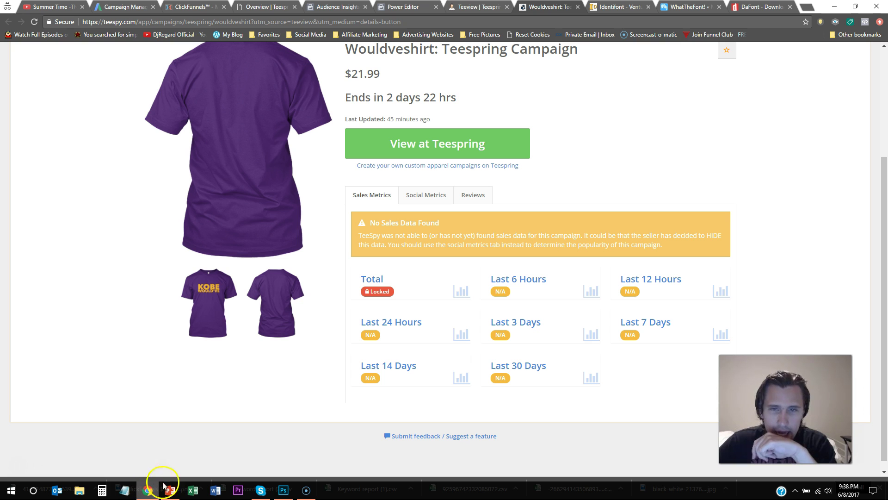
{"action": "left_click_drag", "start_coordinate": [681, 7], "coordinate": [618, 8]}
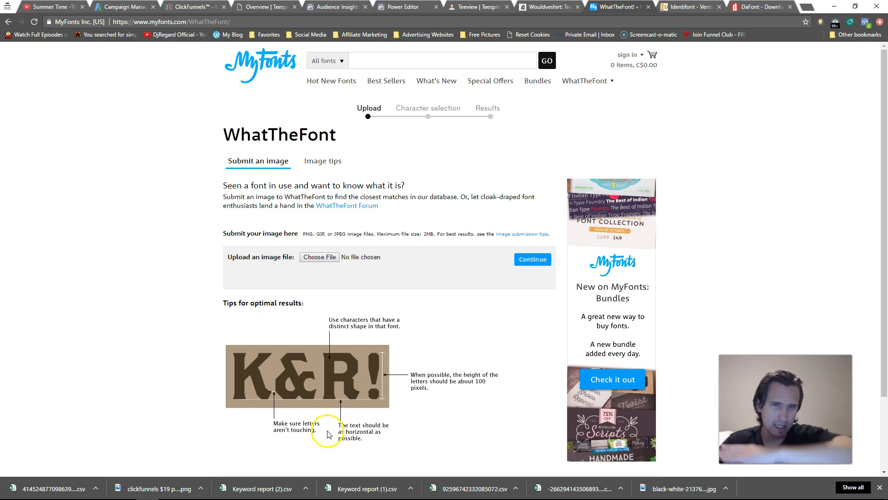
Step: Save the KOBE WOULD'VE logo picture from the slide as an image file
{"action": "mouse_move", "coordinate": [257, 486]}
{"action": "left_click", "coordinate": [169, 490]}
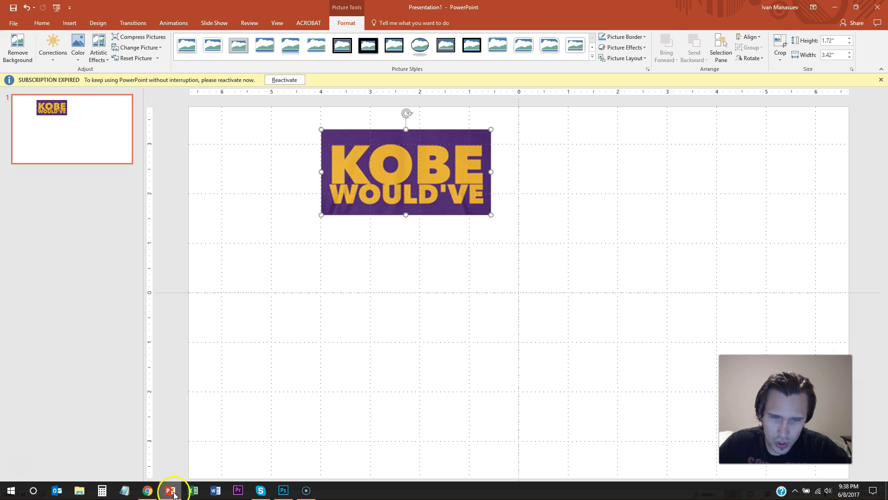
{"action": "right_click", "coordinate": [410, 170]}
{"action": "left_click", "coordinate": [373, 177]}
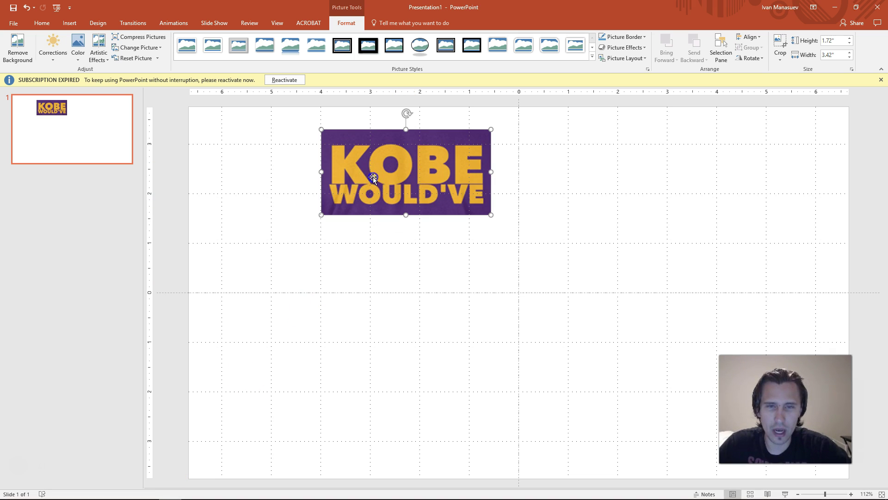
{"action": "right_click", "coordinate": [418, 161]}
{"action": "left_click", "coordinate": [450, 283]}
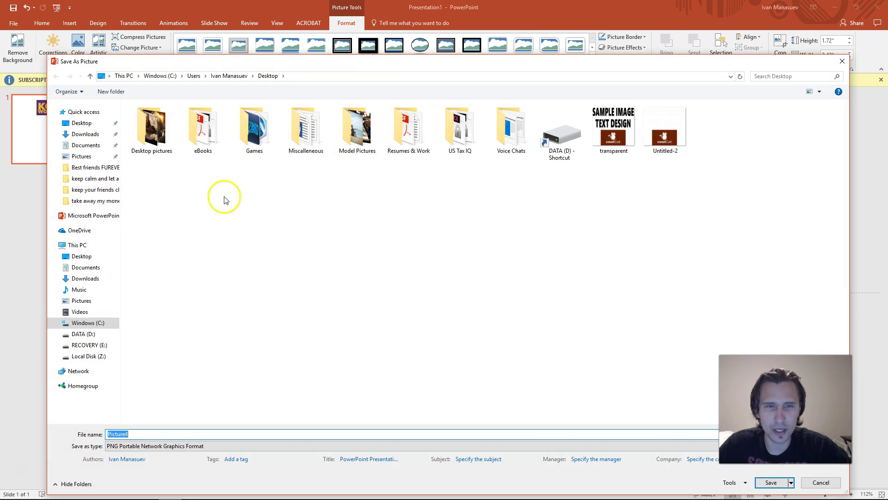
{"action": "left_click", "coordinate": [771, 483]}
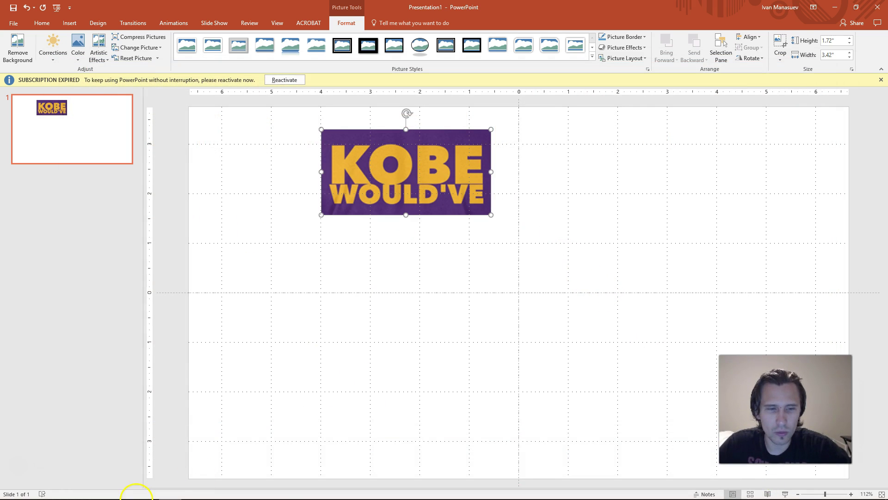
Step: Save the logo again as PNG picture Picture5 on the Desktop
{"action": "right_click", "coordinate": [379, 201]}
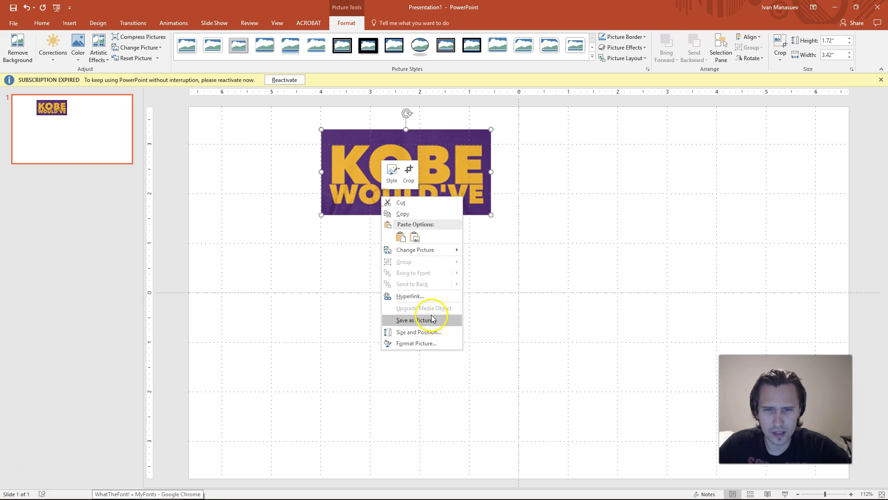
{"action": "left_click", "coordinate": [422, 319]}
{"action": "left_click", "coordinate": [82, 256]}
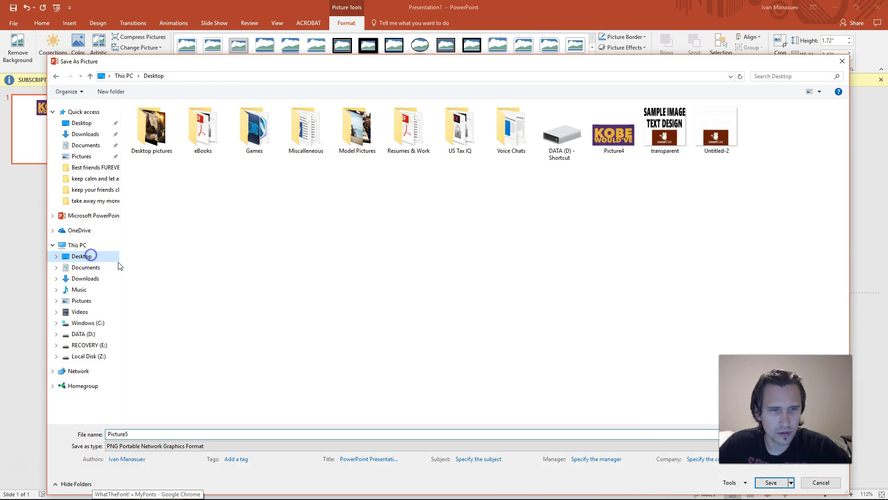
{"action": "left_click", "coordinate": [773, 482]}
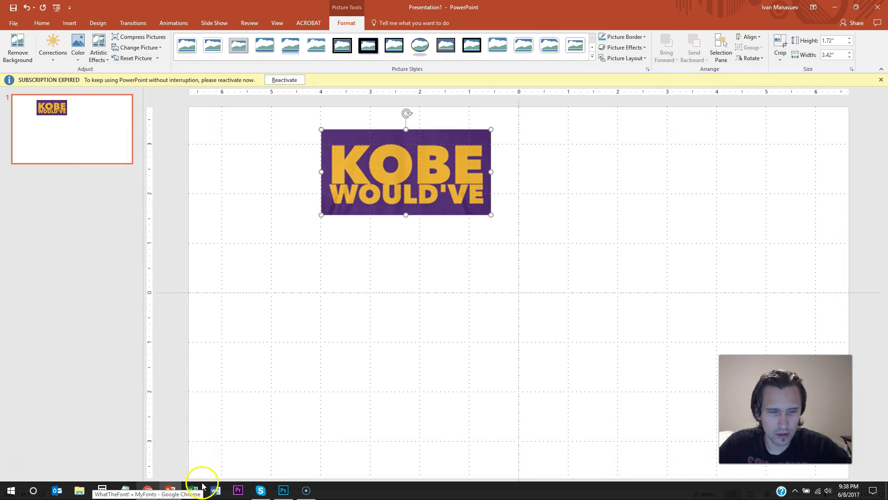
Step: Upload Picture5 from the Desktop to WhatTheFont
{"action": "left_click", "coordinate": [146, 489]}
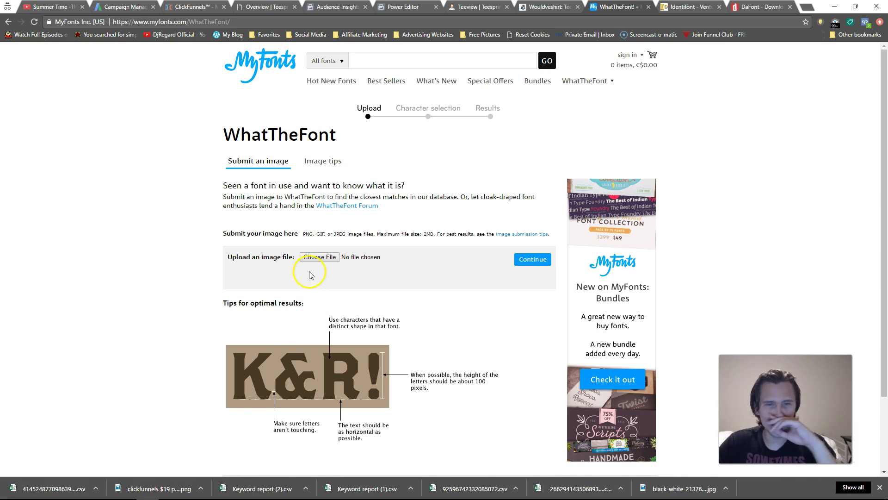
{"action": "left_click", "coordinate": [319, 258]}
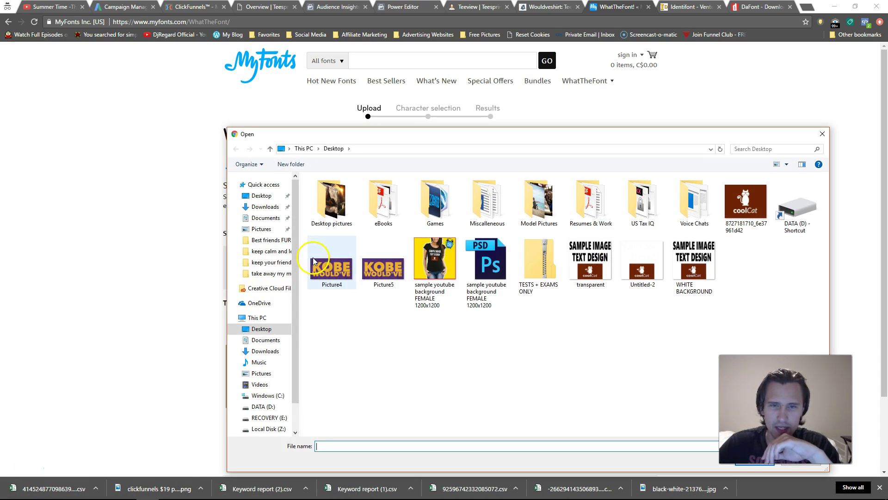
{"action": "double_click", "coordinate": [383, 269]}
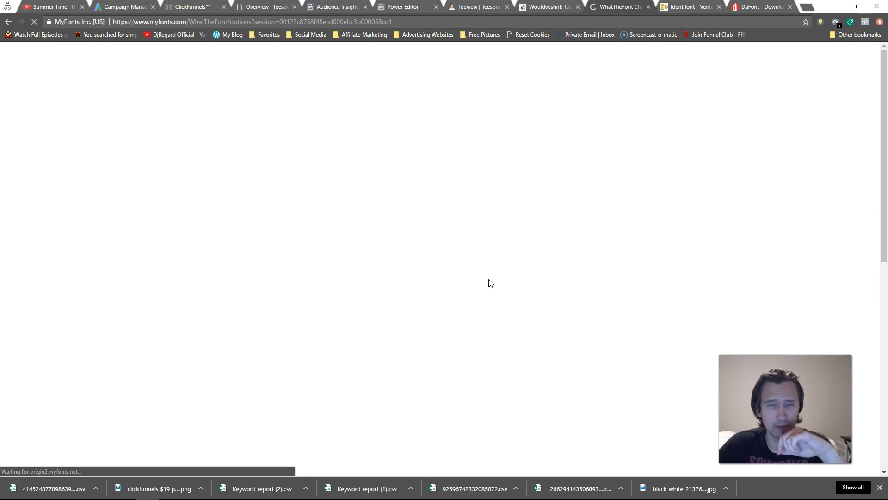
{"action": "scroll", "coordinate": [119, 183], "scroll_direction": "down", "scroll_amount": 3}
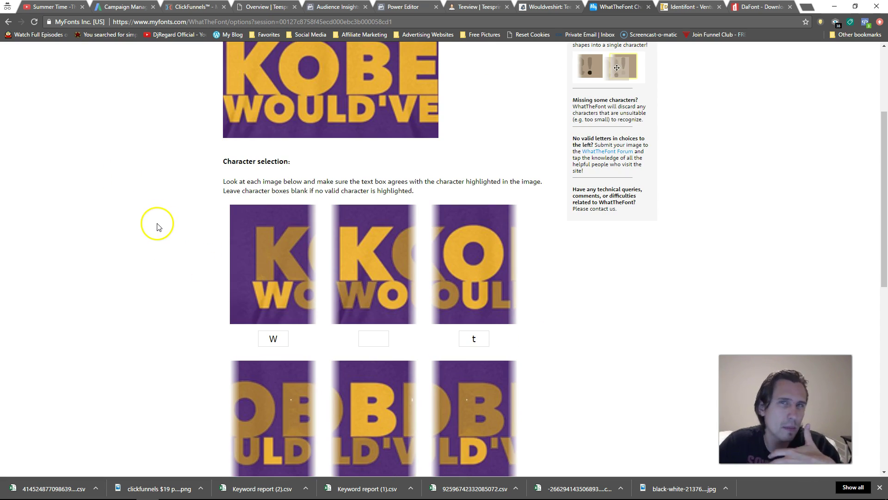
Step: Enter K and O in the empty character boxes, change the wrong letter to an apostrophe, and continue
{"action": "left_click", "coordinate": [376, 336]}
{"action": "type", "text": "K"}
{"action": "key", "text": "Tab"}
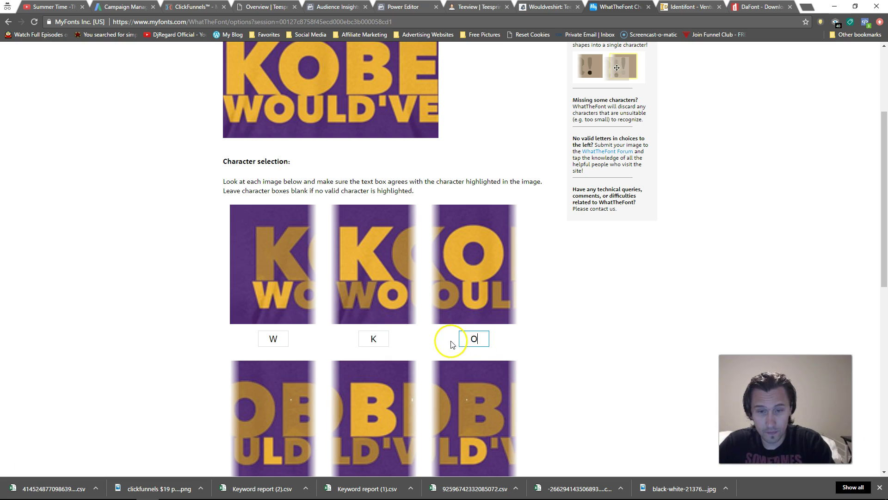
{"action": "type", "text": "O"}
{"action": "scroll", "coordinate": [549, 351], "scroll_direction": "down", "scroll_amount": 3}
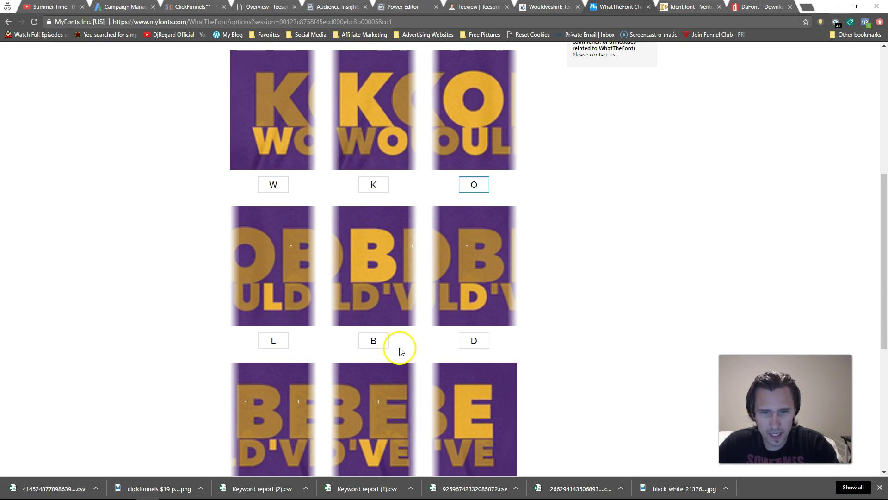
{"action": "scroll", "coordinate": [511, 381], "scroll_direction": "down", "scroll_amount": 2}
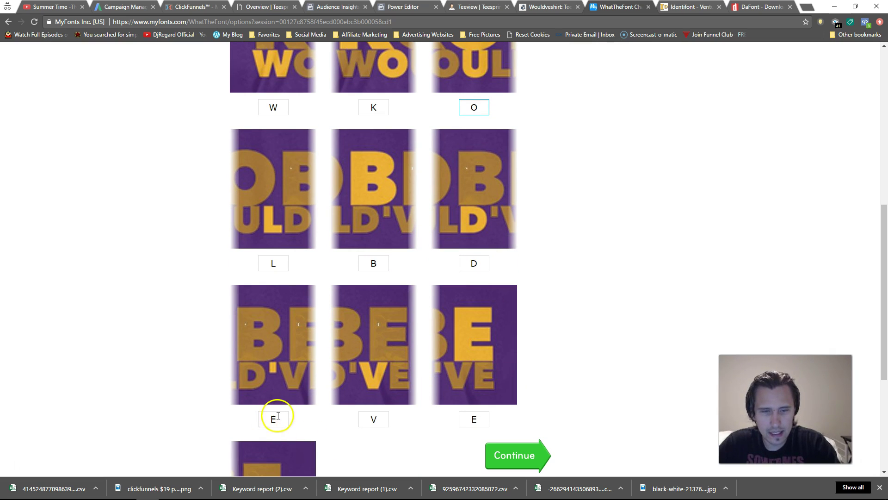
{"action": "double_click", "coordinate": [277, 418]}
{"action": "type", "text": "'"}
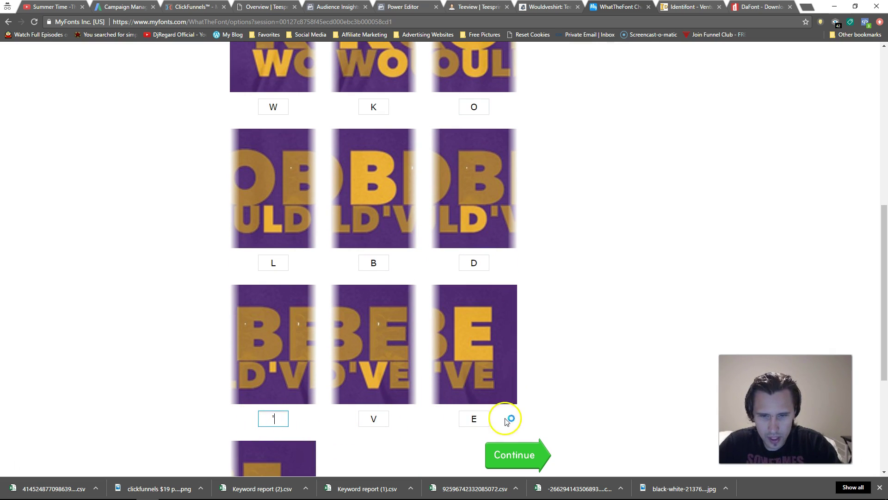
{"action": "scroll", "coordinate": [504, 417], "scroll_direction": "down", "scroll_amount": 1}
{"action": "scroll", "coordinate": [504, 421], "scroll_direction": "down", "scroll_amount": 3}
{"action": "left_click", "coordinate": [498, 300]}
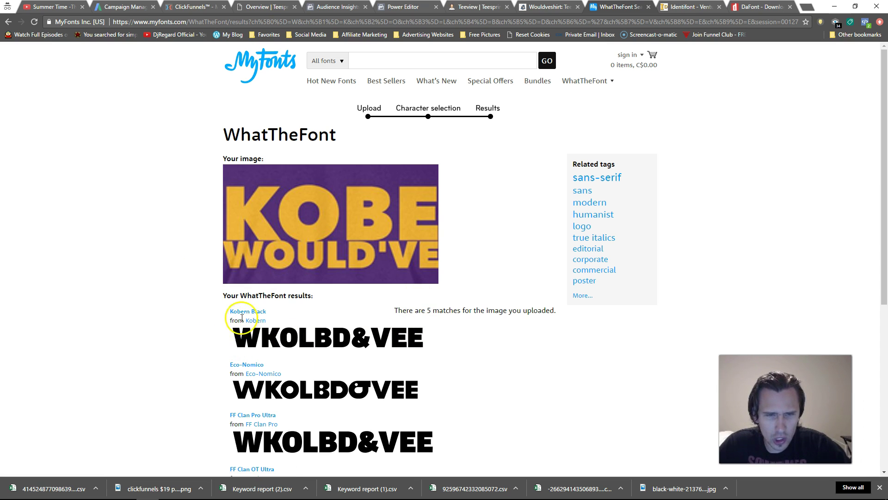
Step: Scan the five matches, view the Kobern Black page (C$40.99), and return to the results
{"action": "scroll", "coordinate": [357, 420], "scroll_direction": "down", "scroll_amount": 3}
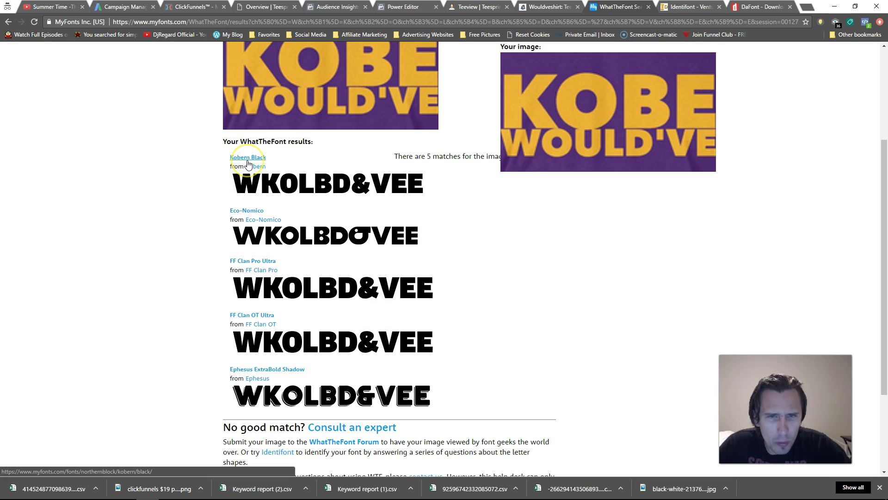
{"action": "scroll", "coordinate": [225, 287], "scroll_direction": "up", "scroll_amount": 2}
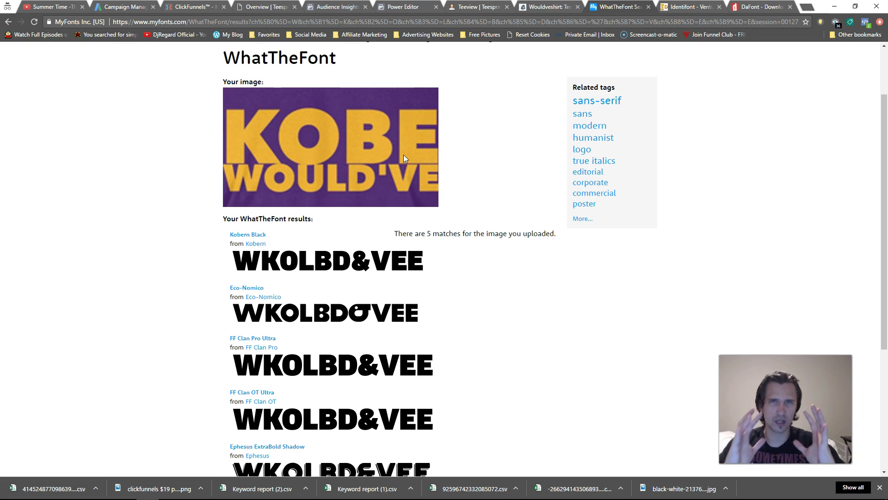
{"action": "left_click", "coordinate": [245, 236]}
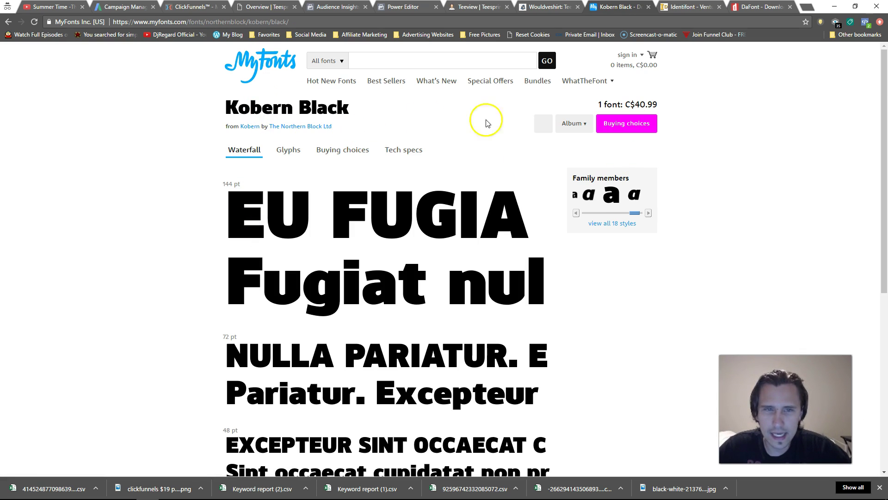
{"action": "left_click", "coordinate": [10, 23]}
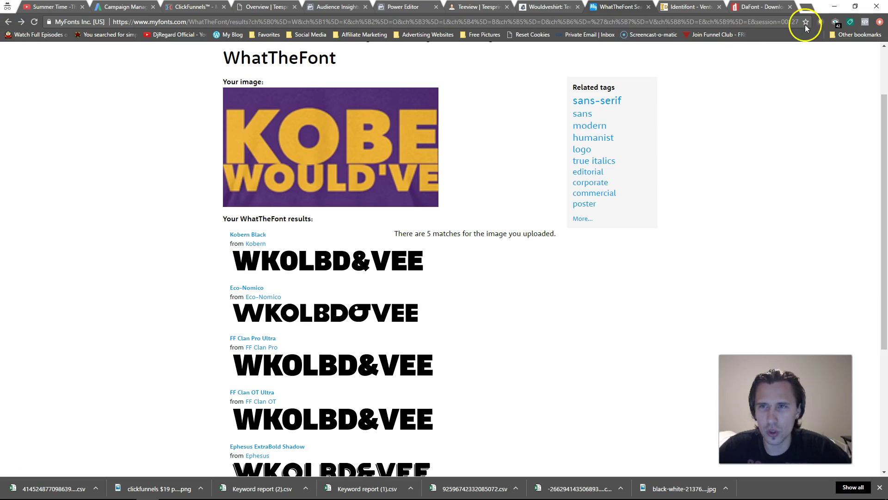
Step: Search DaFont for KOBERN BLACK
{"action": "left_click_drag", "start_coordinate": [779, 9], "coordinate": [704, 5]}
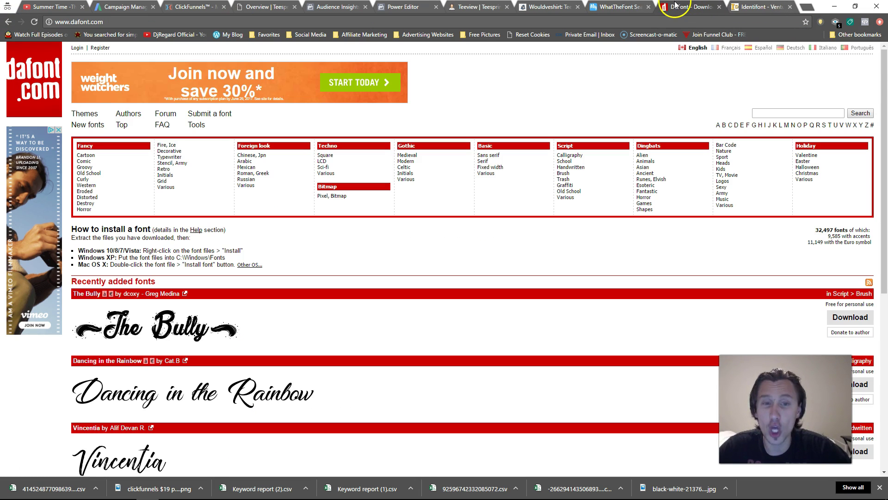
{"action": "left_click", "coordinate": [622, 7]}
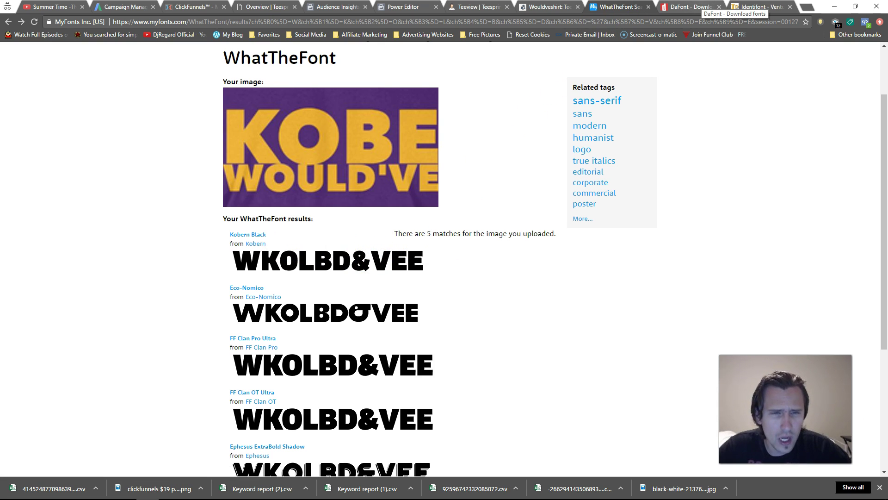
{"action": "left_click", "coordinate": [690, 7]}
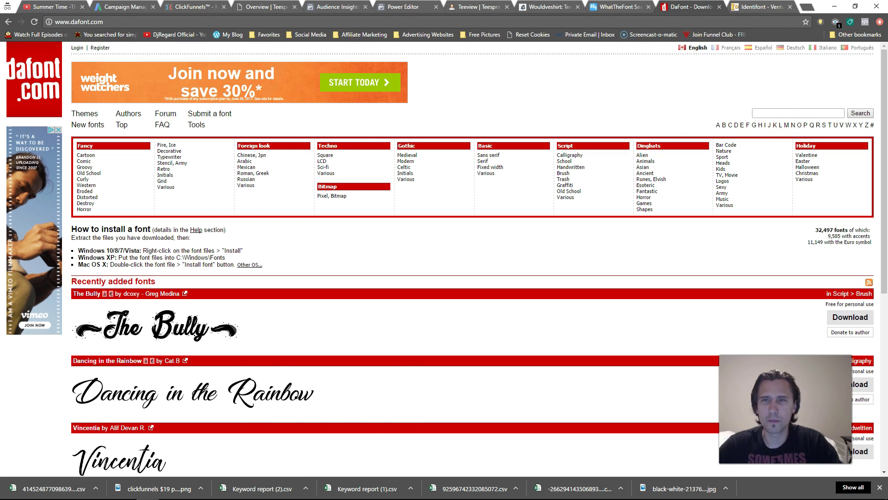
{"action": "left_click", "coordinate": [645, 7]}
{"action": "left_click", "coordinate": [690, 7]}
{"action": "left_click", "coordinate": [774, 113]}
{"action": "type", "text": "KOBERN BLACK"}
{"action": "key", "text": "Return"}
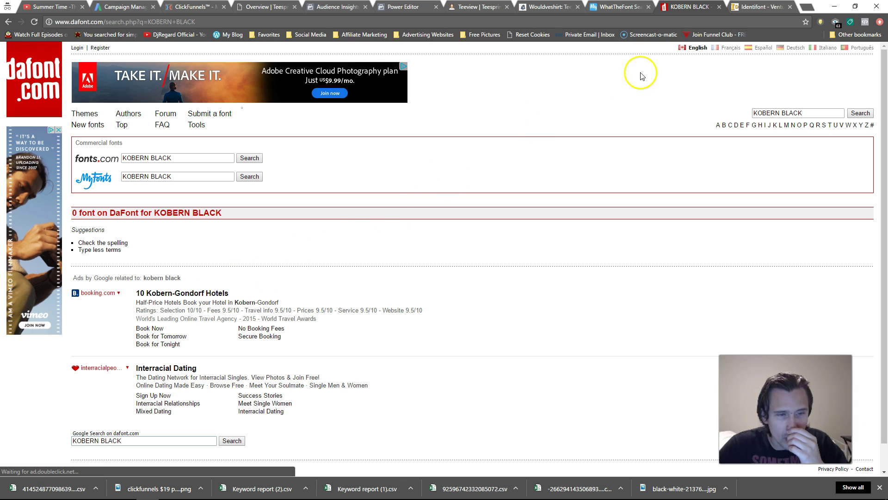
Step: Recheck the match list, then search DaFont for ff clan pro, getting 0 fonts
{"action": "left_click", "coordinate": [629, 7]}
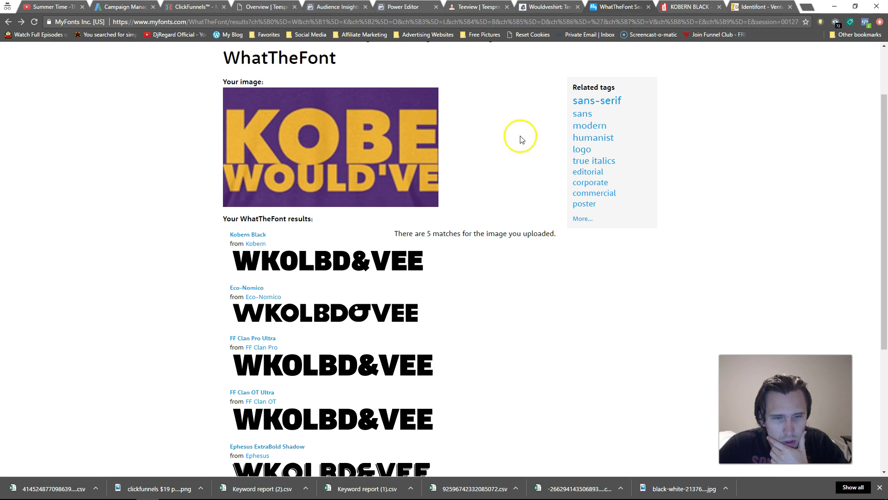
{"action": "left_click", "coordinate": [686, 7]}
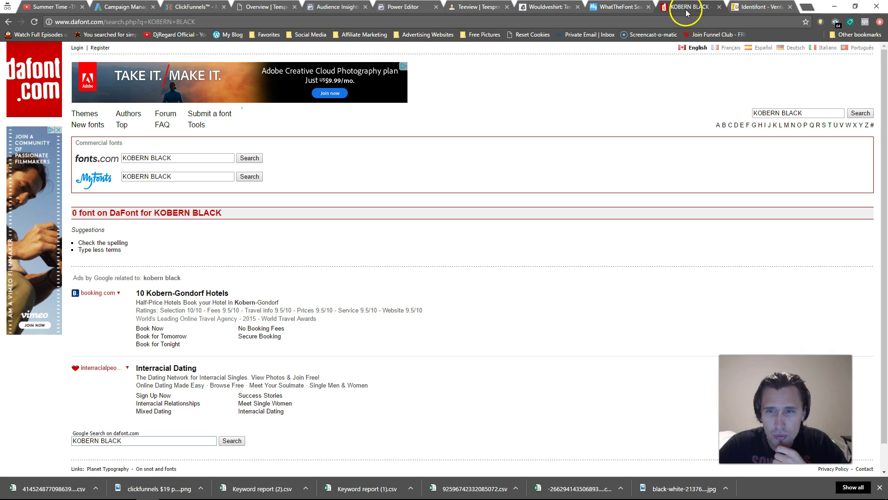
{"action": "left_click", "coordinate": [787, 112]}
{"action": "type", "text": "ff clan pro"}
{"action": "key", "text": "Return"}
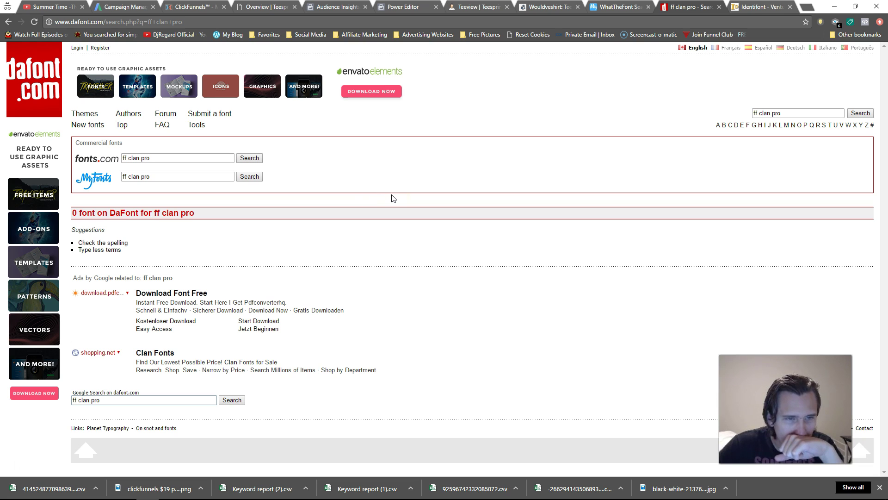
{"action": "left_click", "coordinate": [123, 214]}
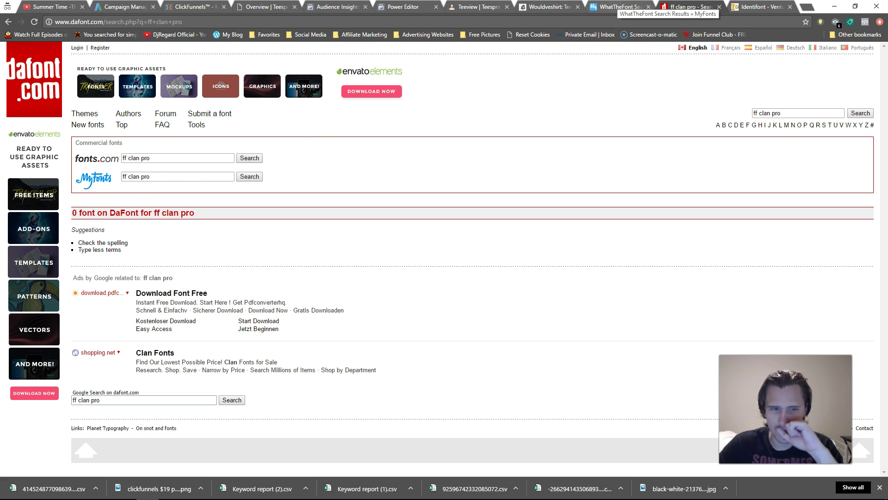
Step: Review the WhatTheFont matches, then go to the DaFont home page
{"action": "left_click", "coordinate": [617, 6]}
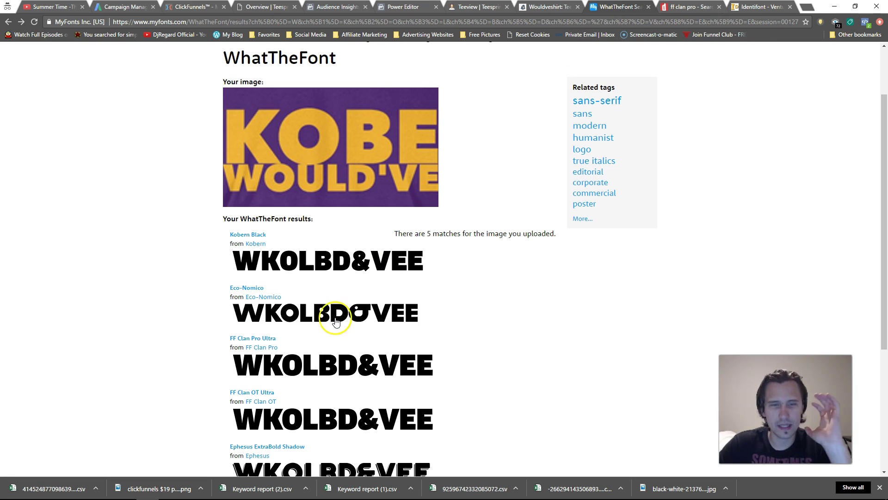
{"action": "scroll", "coordinate": [296, 278], "scroll_direction": "down", "scroll_amount": 4}
{"action": "scroll", "coordinate": [301, 254], "scroll_direction": "up", "scroll_amount": 6}
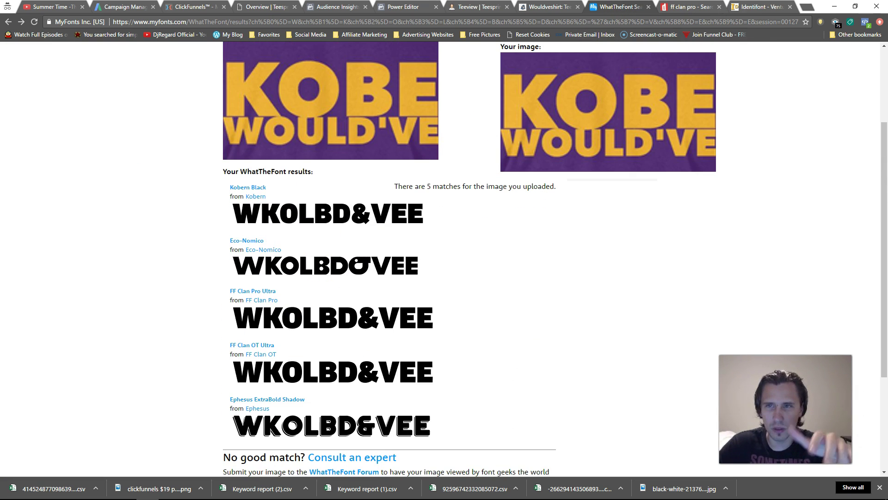
{"action": "key", "text": "ctrl+Tab"}
{"action": "left_click", "coordinate": [42, 76]}
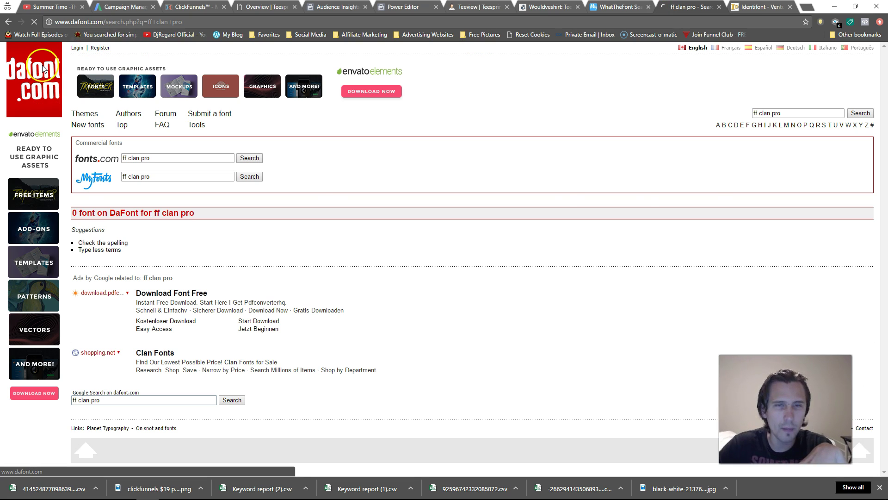
{"action": "scroll", "coordinate": [232, 365], "scroll_direction": "down", "scroll_amount": 5}
{"action": "scroll", "coordinate": [152, 306], "scroll_direction": "up", "scroll_amount": 5}
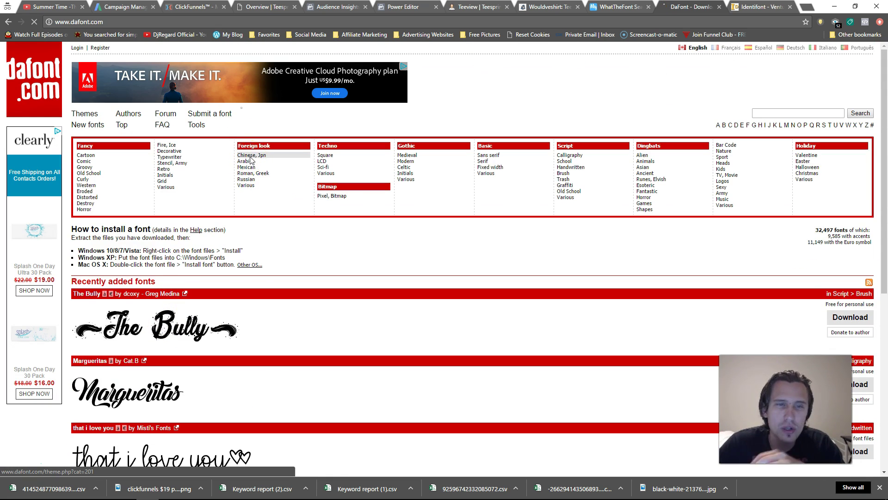
Step: Browse DaFont's Foreign look > Chinese, Jpn category, then return to the WhatTheFont matches
{"action": "left_click", "coordinate": [251, 160]}
{"action": "scroll", "coordinate": [218, 381], "scroll_direction": "down", "scroll_amount": 3}
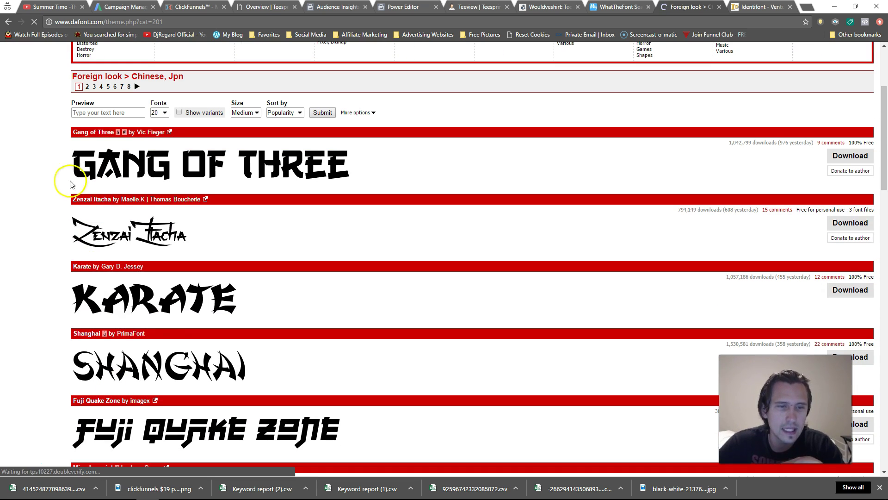
{"action": "scroll", "coordinate": [254, 356], "scroll_direction": "up", "scroll_amount": 3}
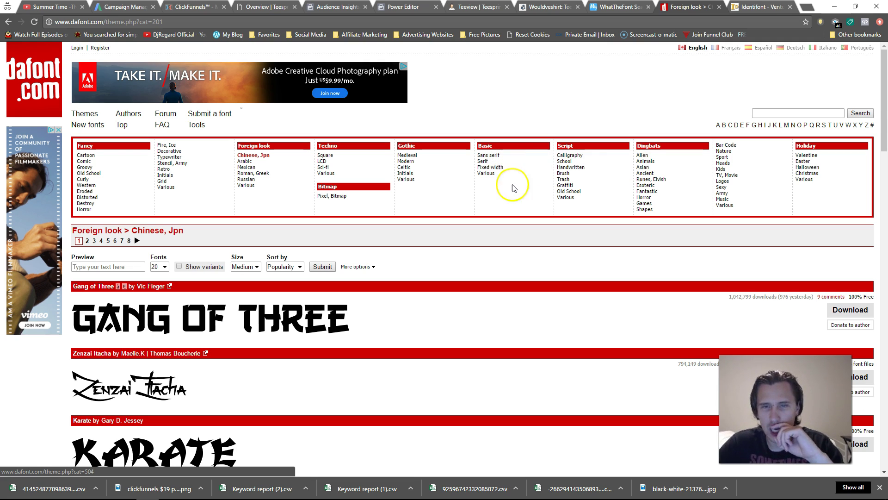
{"action": "left_click", "coordinate": [618, 7]}
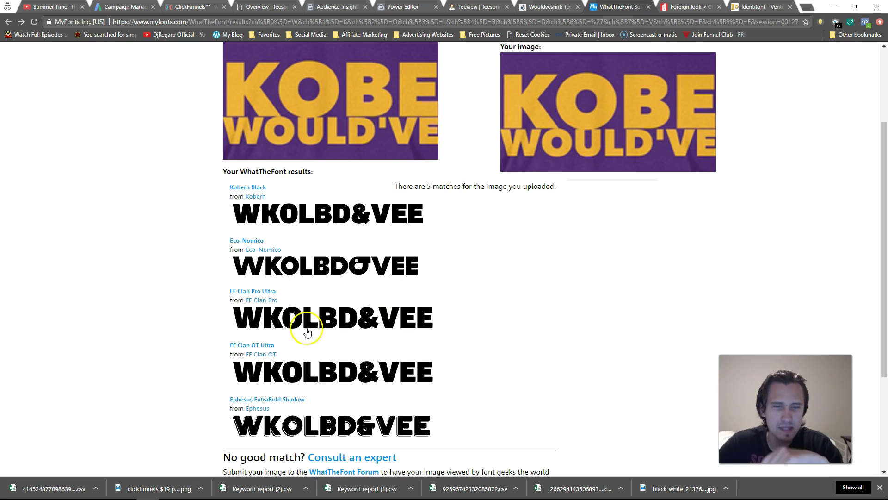
{"action": "scroll", "coordinate": [333, 306], "scroll_direction": "up", "scroll_amount": 3}
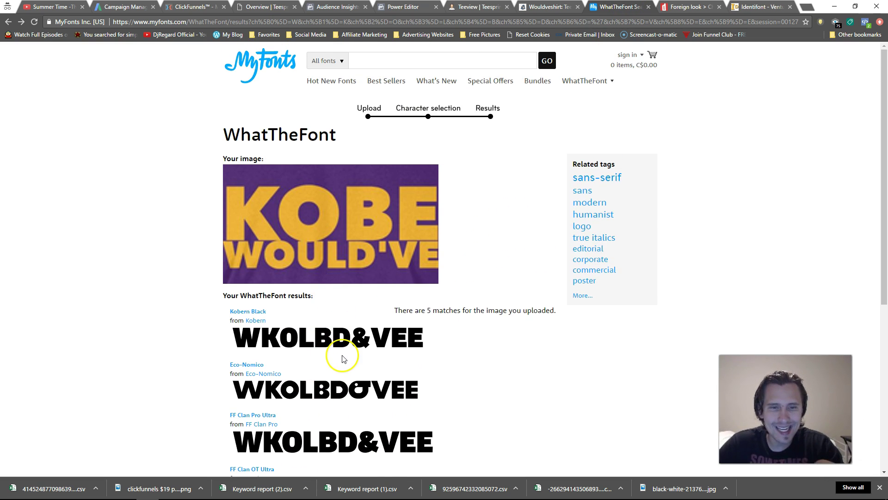
{"action": "scroll", "coordinate": [342, 352], "scroll_direction": "down", "scroll_amount": 2}
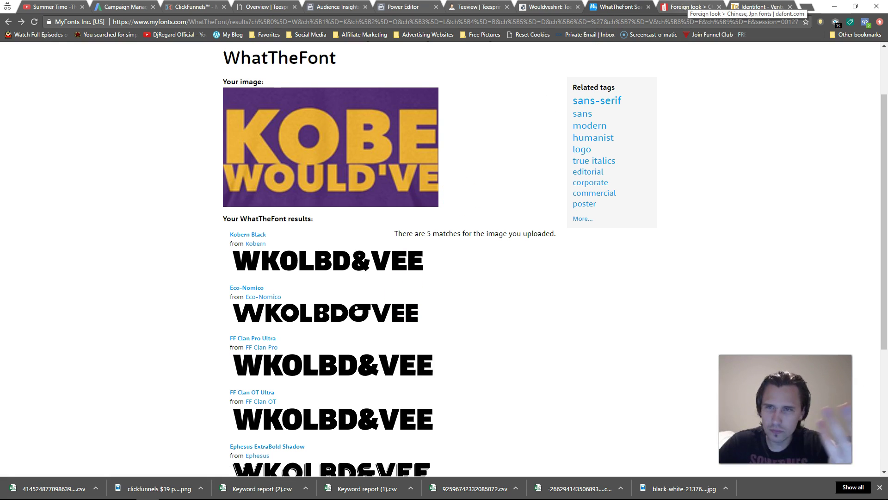
Step: Revisit the DaFont Chinese, Jpn font list
{"action": "left_click", "coordinate": [692, 6]}
{"action": "key", "text": "ctrl+shift+Tab"}
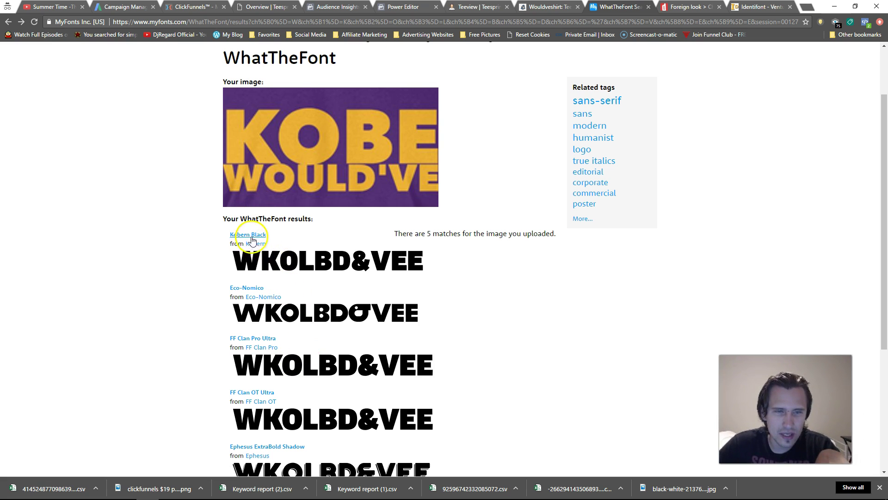
{"action": "left_click", "coordinate": [699, 7]}
{"action": "left_click", "coordinate": [792, 114]}
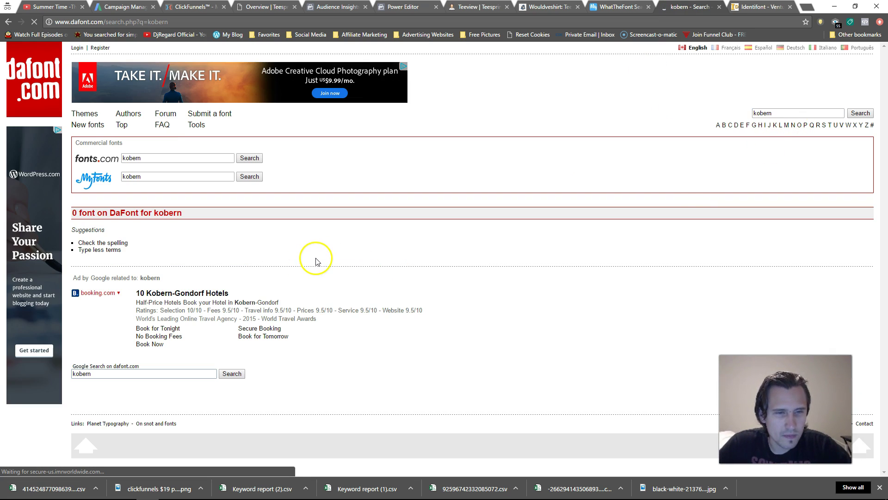
{"action": "left_click", "coordinate": [8, 22]}
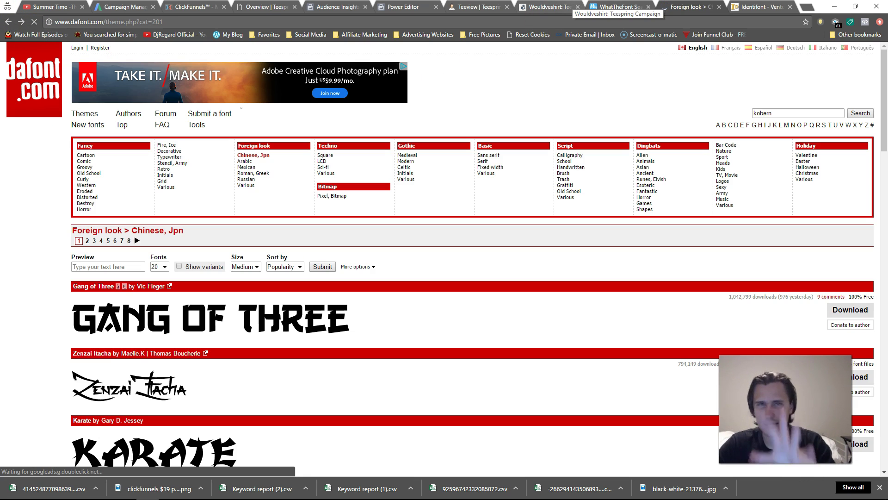
Step: Inspect the Kobern and Kobern Black pages, browsing the family's lighter styles, then return to results
{"action": "left_click", "coordinate": [609, 4]}
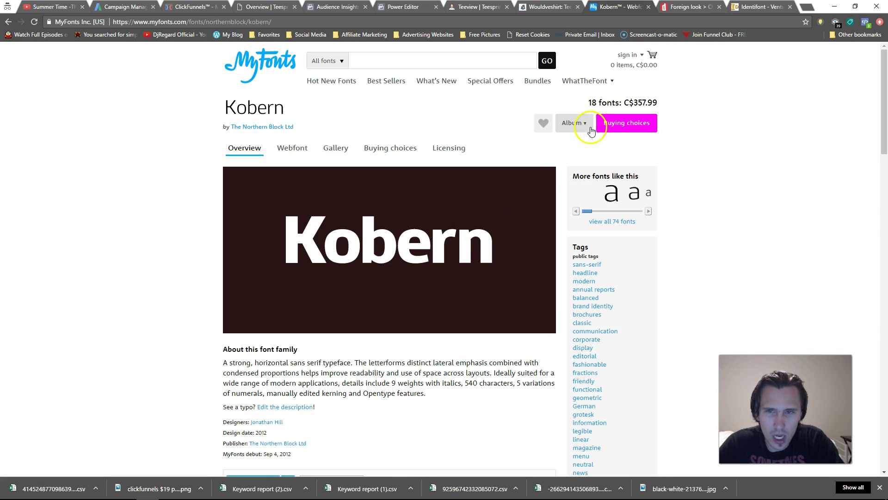
{"action": "left_click", "coordinate": [586, 128]}
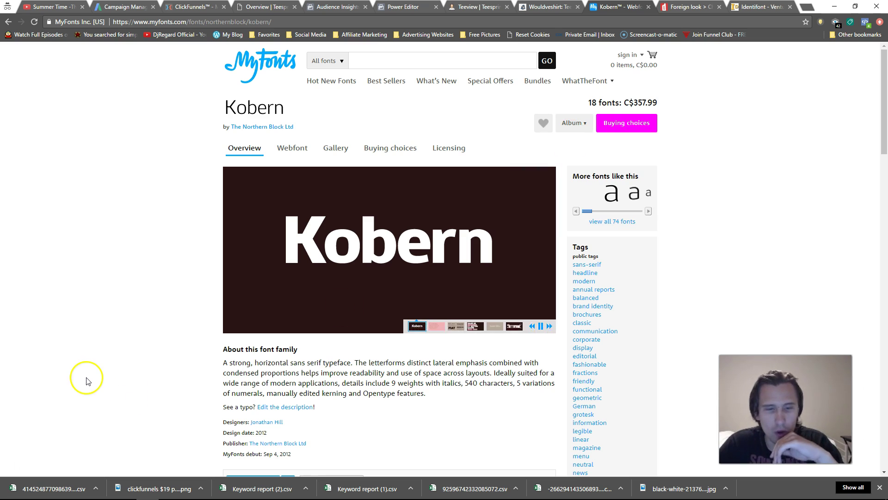
{"action": "scroll", "coordinate": [99, 363], "scroll_direction": "down", "scroll_amount": 5}
{"action": "scroll", "coordinate": [100, 364], "scroll_direction": "up", "scroll_amount": 3}
{"action": "scroll", "coordinate": [100, 364], "scroll_direction": "up", "scroll_amount": 2}
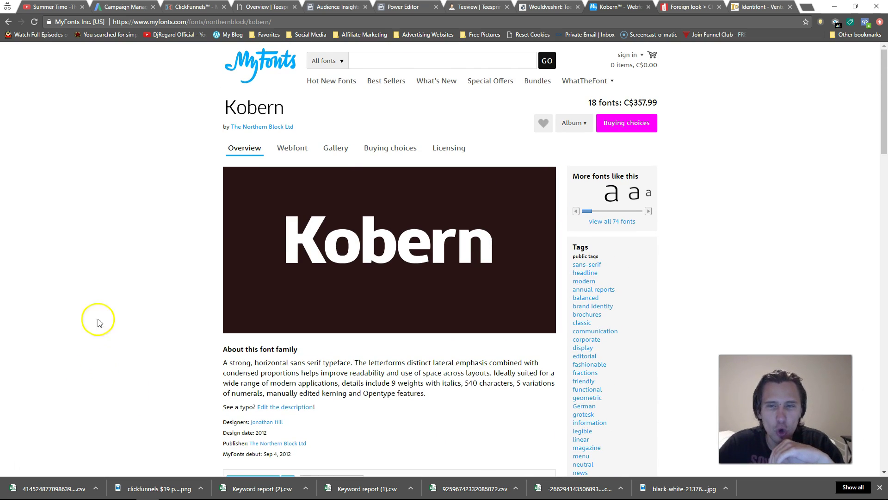
{"action": "left_click", "coordinate": [9, 22]}
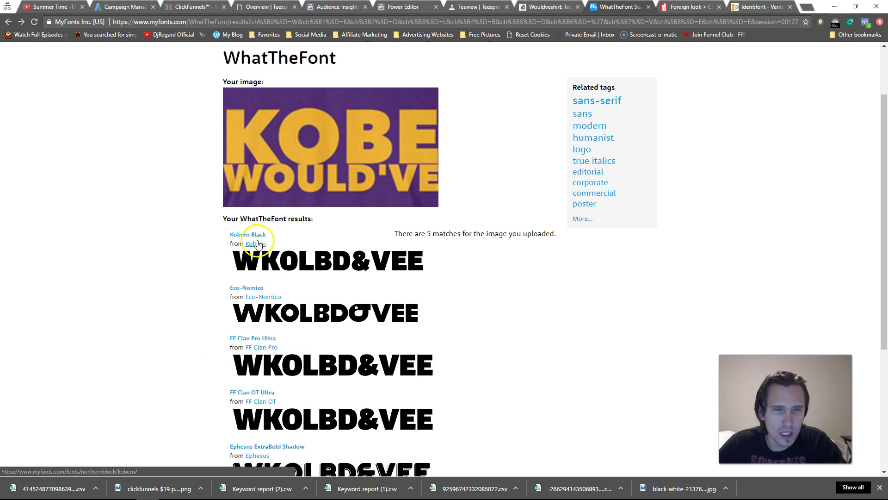
{"action": "left_click", "coordinate": [255, 235]}
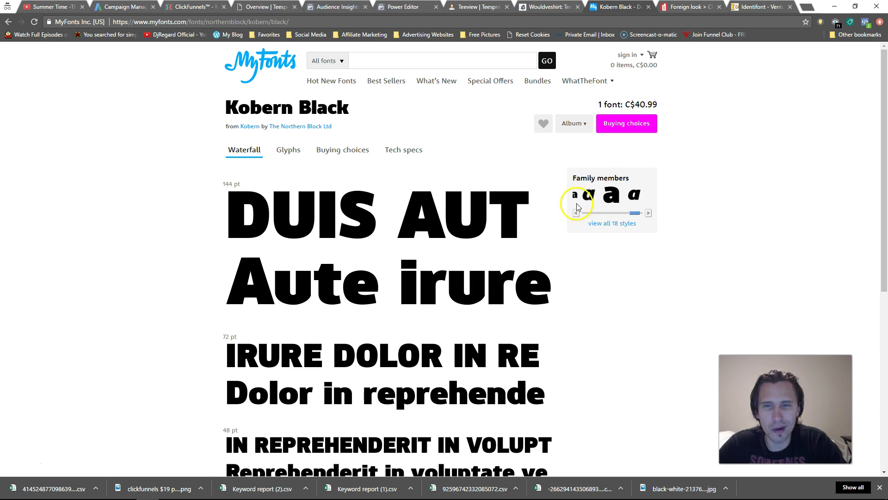
{"action": "left_click_drag", "start_coordinate": [639, 217], "coordinate": [607, 218]}
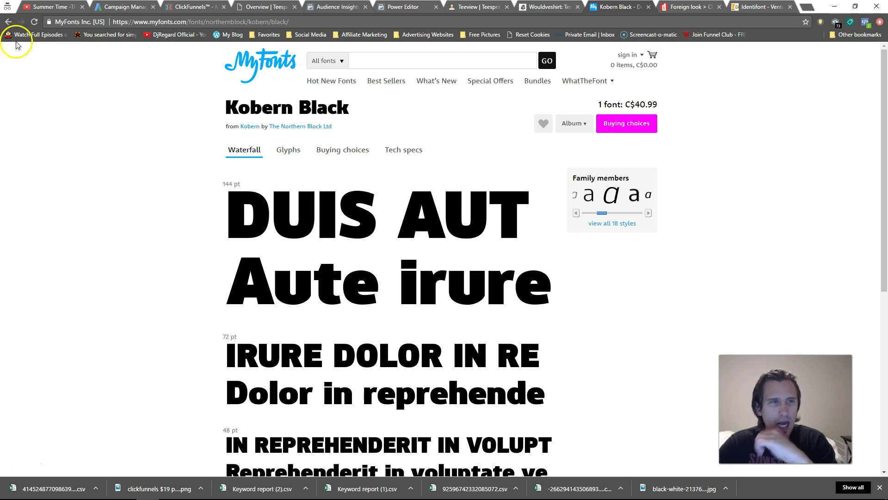
{"action": "left_click", "coordinate": [8, 21]}
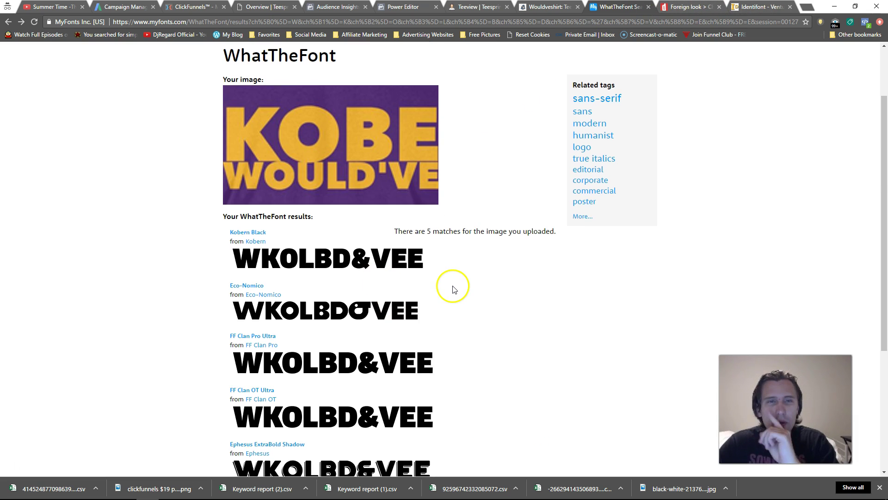
Step: Try 'Consult an expert' for the KOBE font, backing out at the sign-in page
{"action": "scroll", "coordinate": [454, 287], "scroll_direction": "down", "scroll_amount": 3}
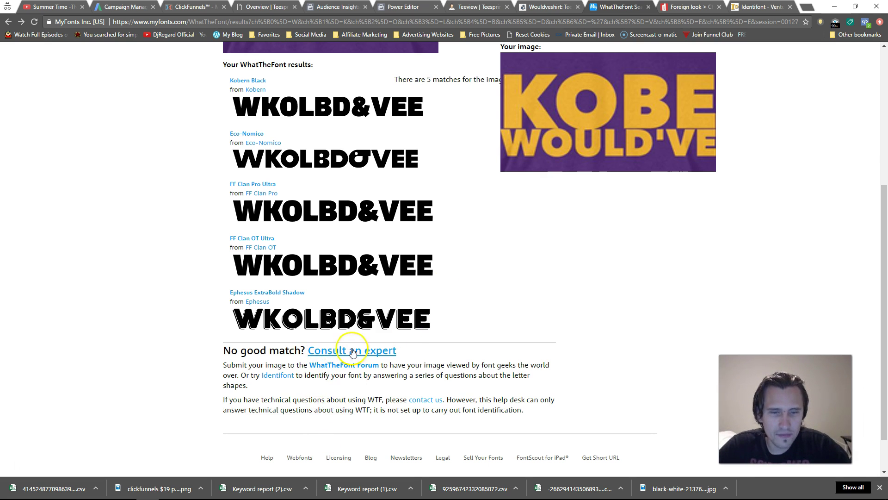
{"action": "left_click_drag", "start_coordinate": [398, 350], "coordinate": [313, 357]}
{"action": "left_click", "coordinate": [333, 351]}
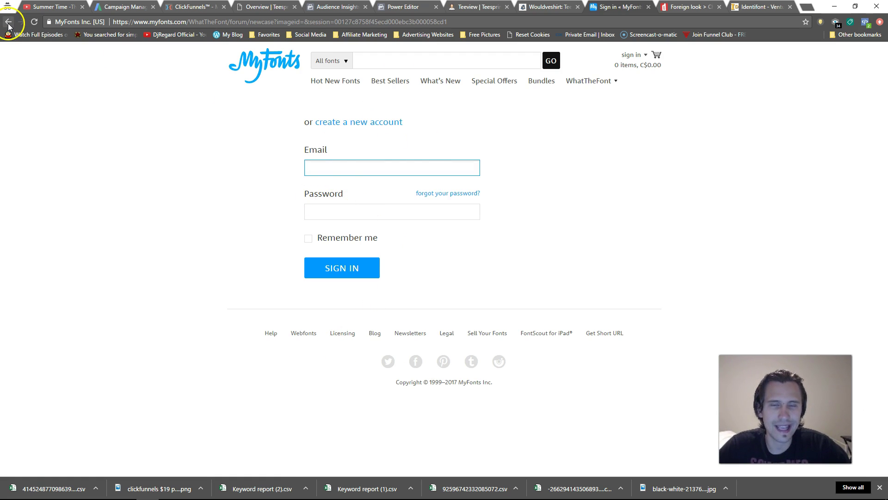
{"action": "left_click", "coordinate": [9, 22]}
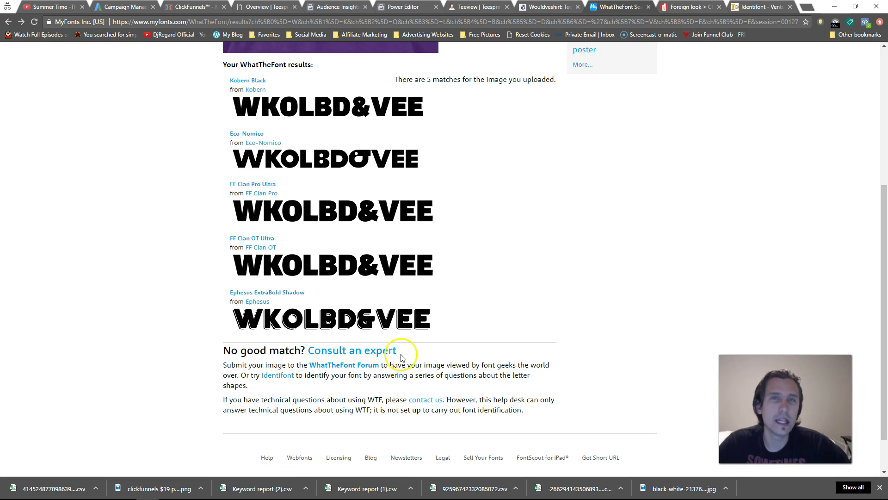
Step: Switch to Identifont's identify-by-appearance questionnaire
{"action": "left_click", "coordinate": [348, 348]}
{"action": "left_click", "coordinate": [337, 365]}
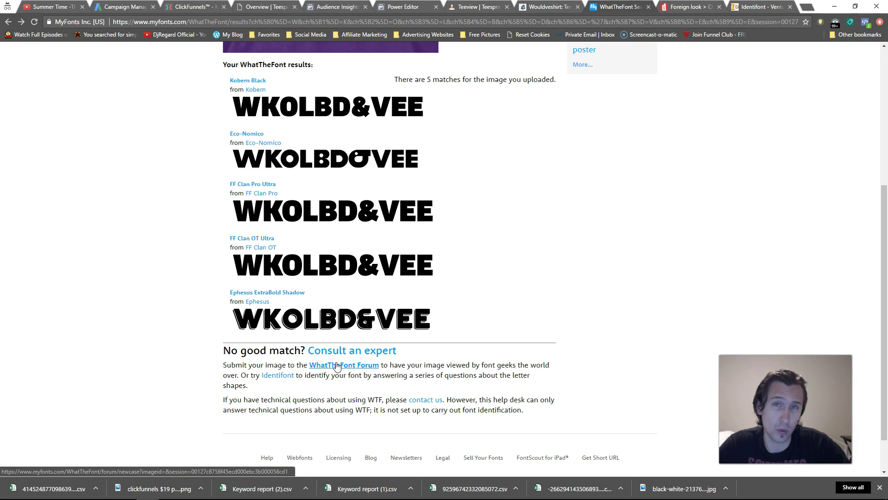
{"action": "scroll", "coordinate": [493, 322], "scroll_direction": "up", "scroll_amount": 5}
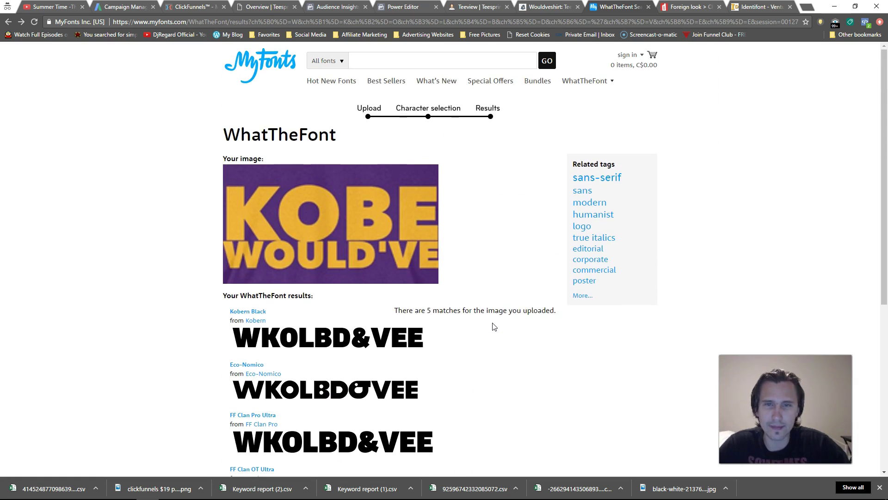
{"action": "left_click_drag", "start_coordinate": [740, 6], "coordinate": [688, 8]}
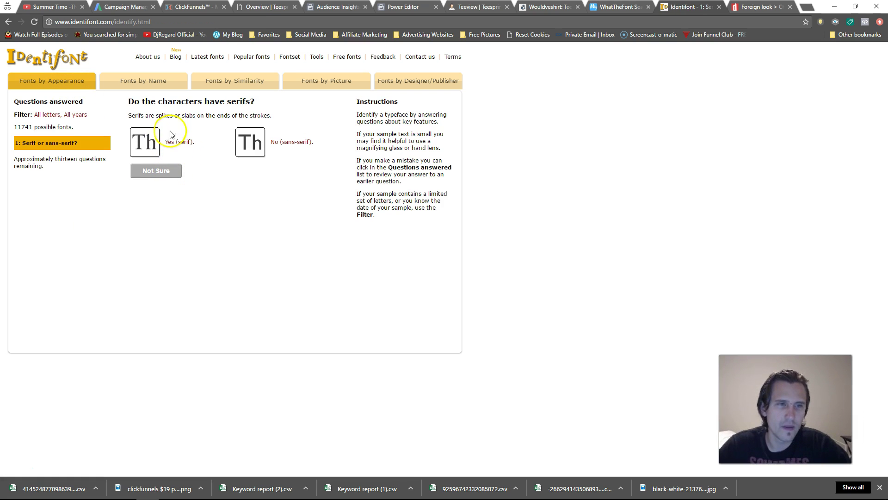
Step: Review the remaining questions and the 11741 possible fonts, then inspect the KOBE shirt lettering
{"action": "left_click_drag", "start_coordinate": [48, 172], "coordinate": [15, 154]}
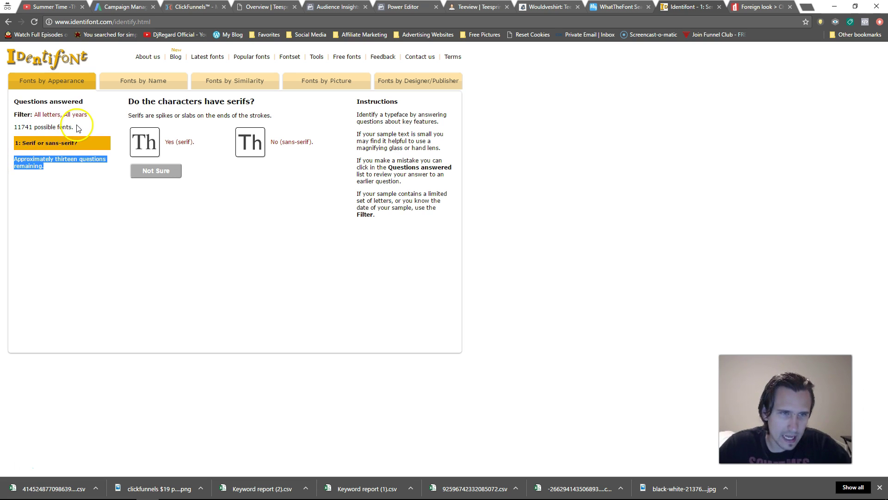
{"action": "left_click_drag", "start_coordinate": [78, 128], "coordinate": [24, 129]}
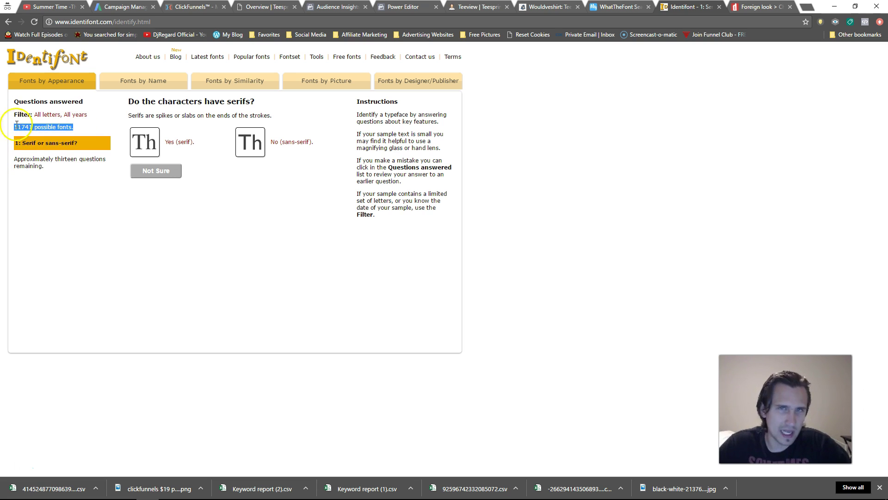
{"action": "left_click", "coordinate": [205, 254]}
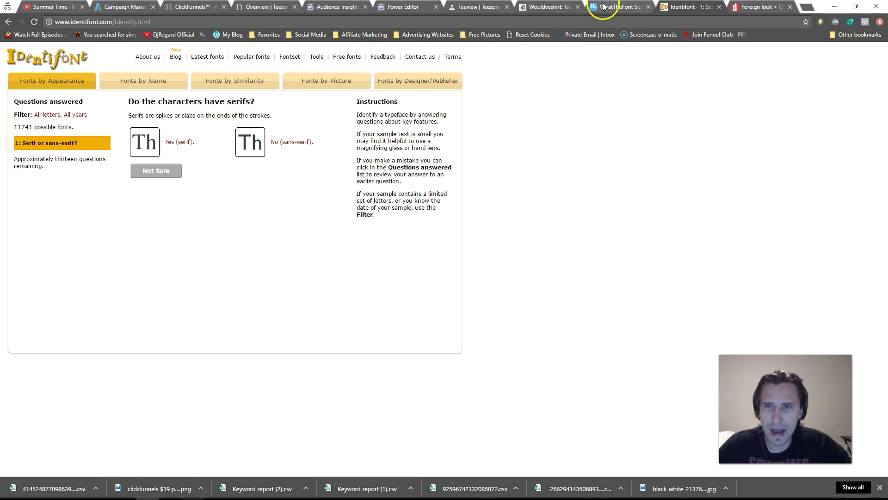
{"action": "left_click", "coordinate": [546, 6]}
{"action": "left_click", "coordinate": [209, 298]}
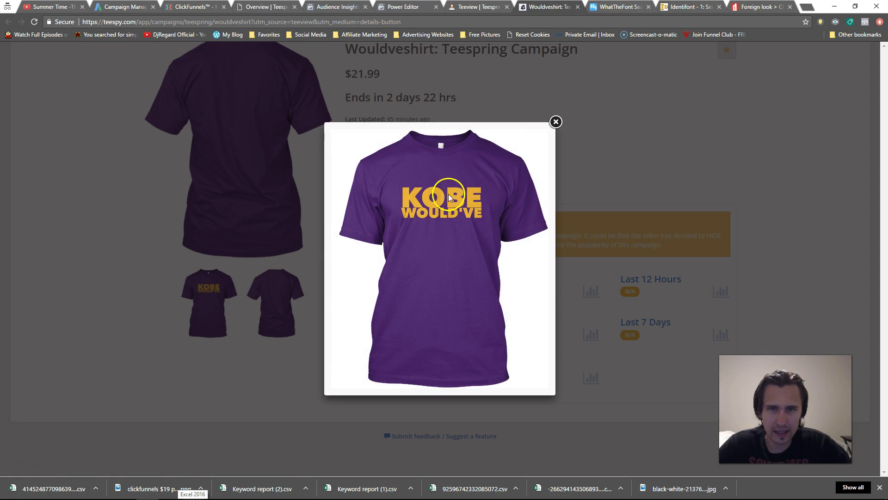
{"action": "left_click", "coordinate": [696, 5]}
{"action": "left_click", "coordinate": [170, 492]}
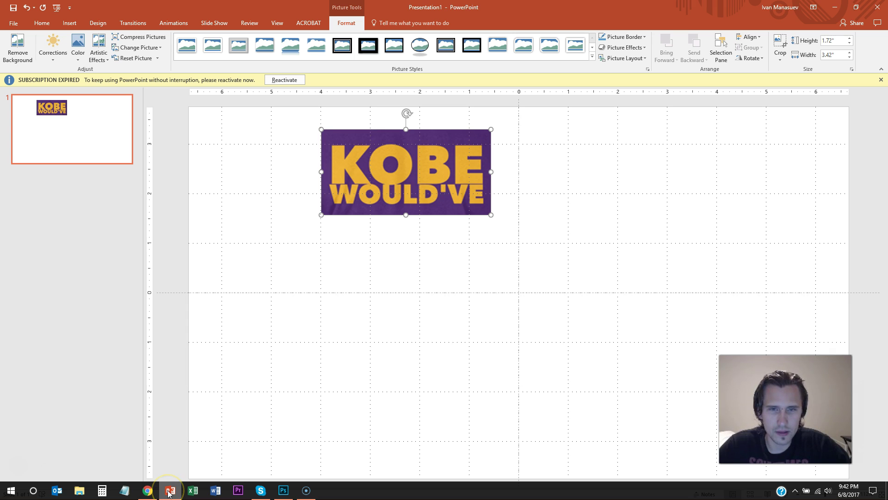
{"action": "left_click", "coordinate": [170, 492]}
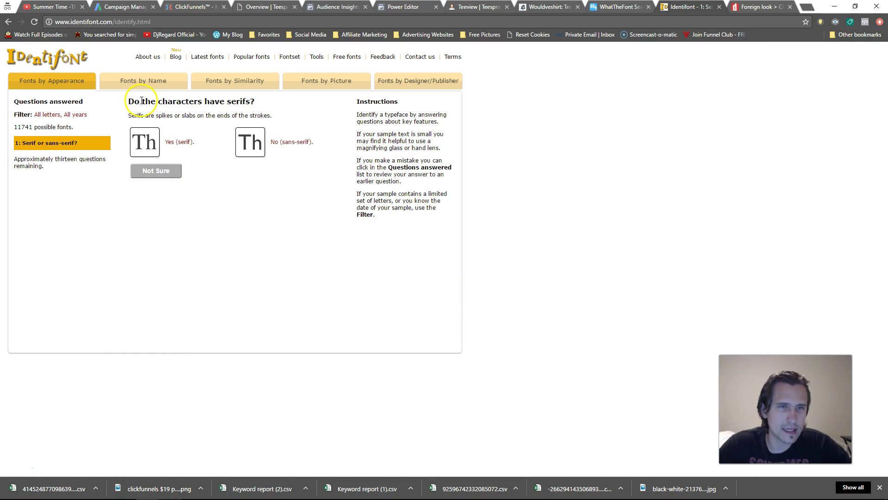
Step: Compare the KOBE letters against the serif question and answer that they have no serifs
{"action": "left_click_drag", "start_coordinate": [141, 101], "coordinate": [247, 103]}
{"action": "left_click_drag", "start_coordinate": [158, 116], "coordinate": [246, 116]}
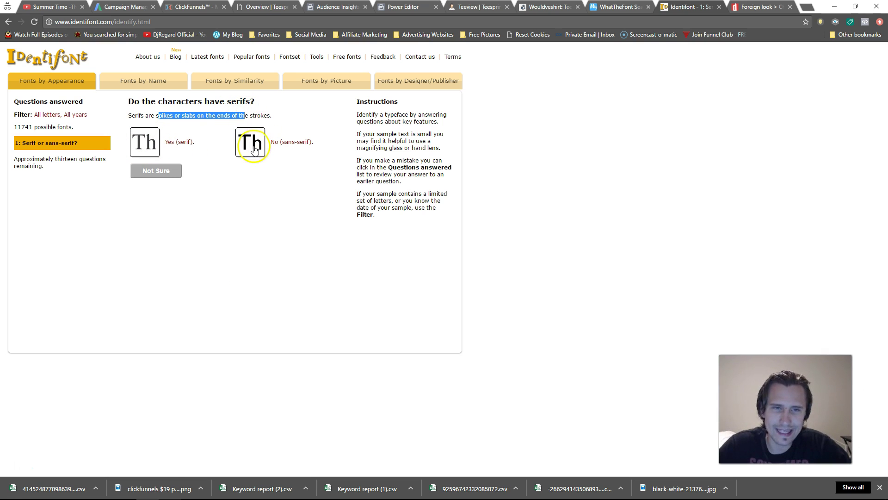
{"action": "left_click", "coordinate": [171, 490]}
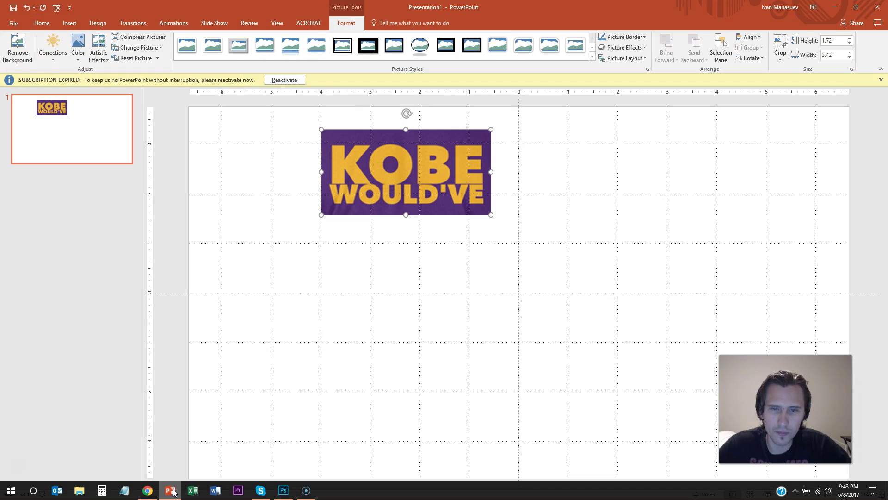
{"action": "left_click", "coordinate": [171, 491]}
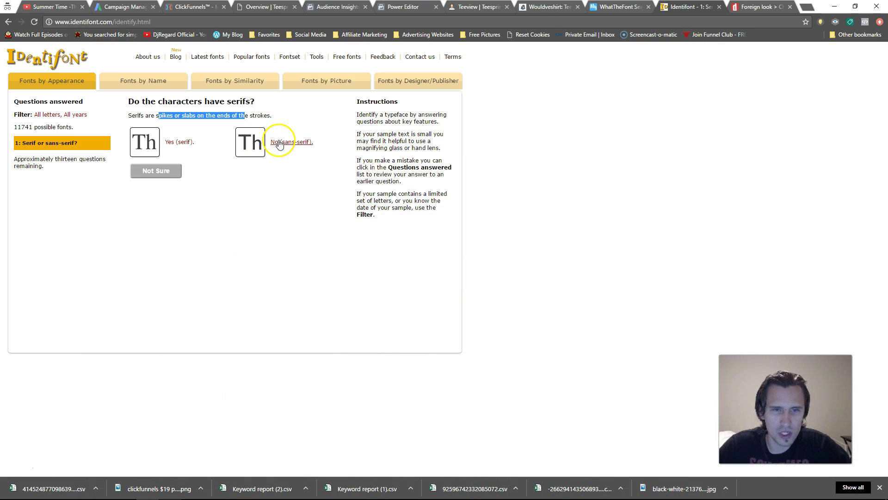
{"action": "left_click", "coordinate": [279, 143]}
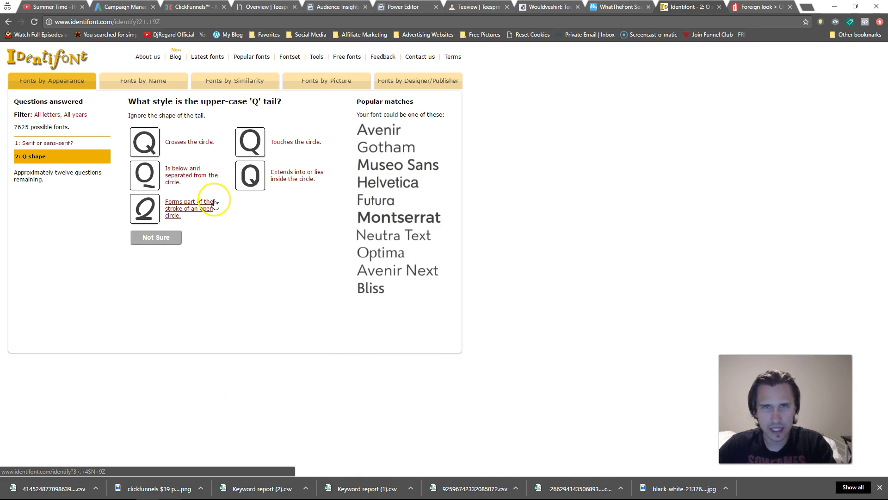
Step: Answer the Q tail, $, ? dot, J descender and closed-4 questions to get matches
{"action": "left_click", "coordinate": [186, 176]}
{"action": "left_click", "coordinate": [175, 179]}
{"action": "left_click", "coordinate": [180, 175]}
{"action": "left_click", "coordinate": [248, 142]}
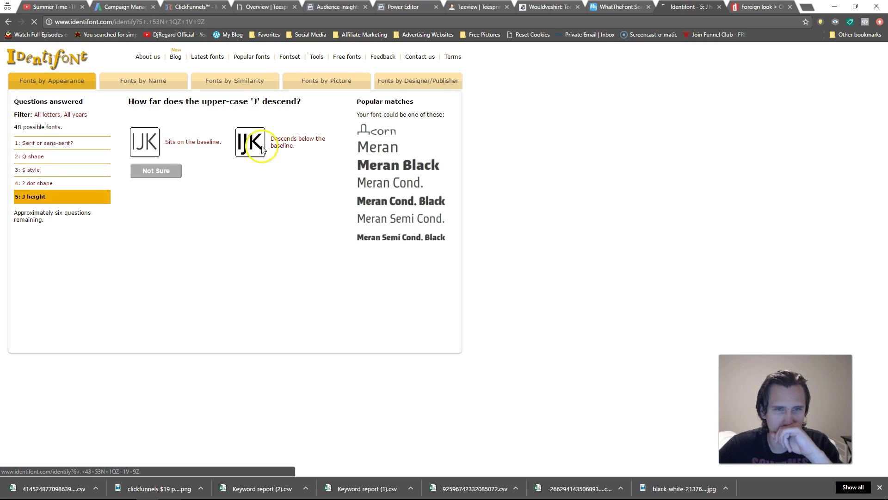
{"action": "left_click", "coordinate": [278, 142]}
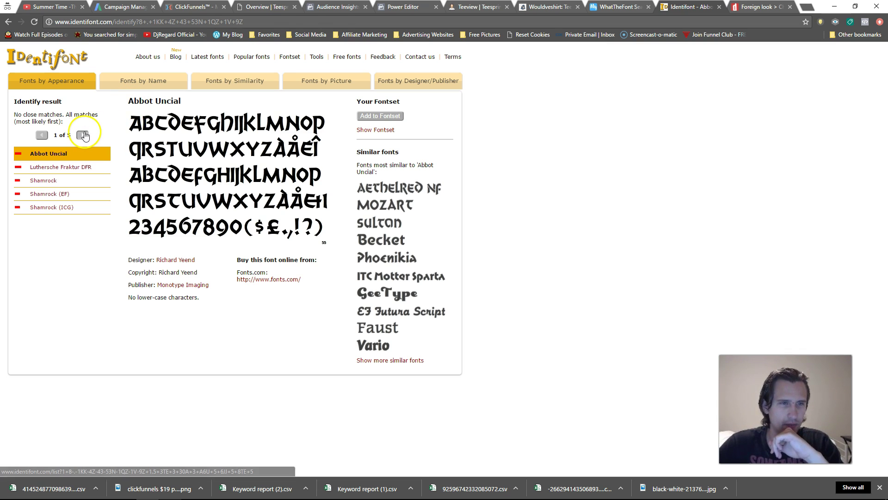
Step: Browse the Identifont matches through Shamrock (EF), then return to Shamrock
{"action": "left_click", "coordinate": [82, 135]}
{"action": "left_click", "coordinate": [81, 136]}
{"action": "left_click", "coordinate": [84, 136]}
{"action": "left_click", "coordinate": [40, 135]}
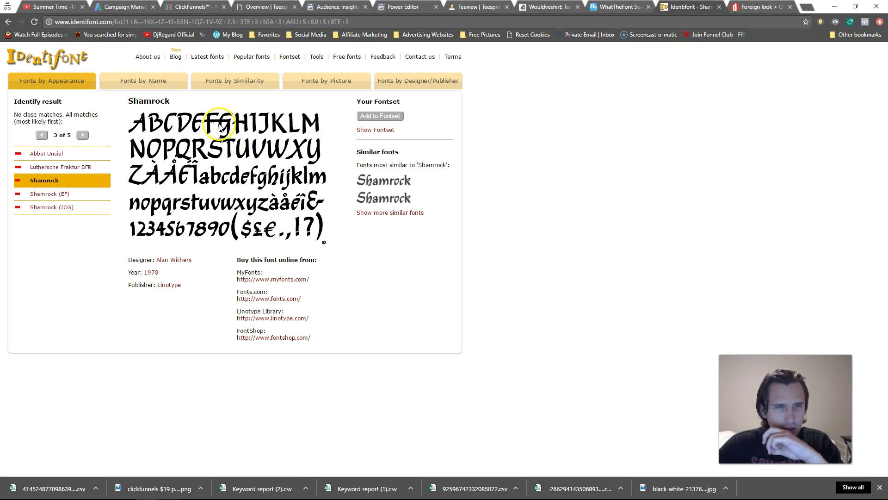
Step: Search DaFont for 'shamrock'
{"action": "left_click", "coordinate": [637, 5]}
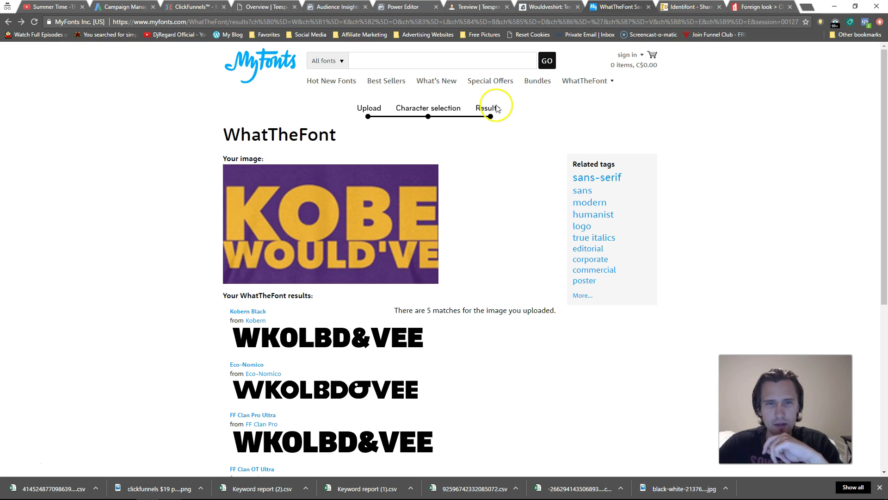
{"action": "left_click", "coordinate": [553, 6]}
{"action": "left_click", "coordinate": [761, 7]}
{"action": "left_click", "coordinate": [771, 114]}
{"action": "type", "text": "shamrock"}
{"action": "key", "text": "Return"}
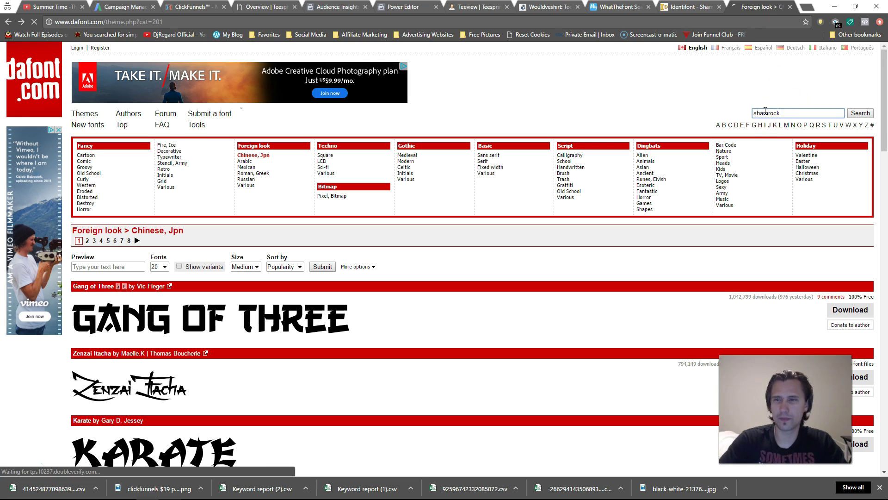
{"action": "left_click", "coordinate": [299, 234]}
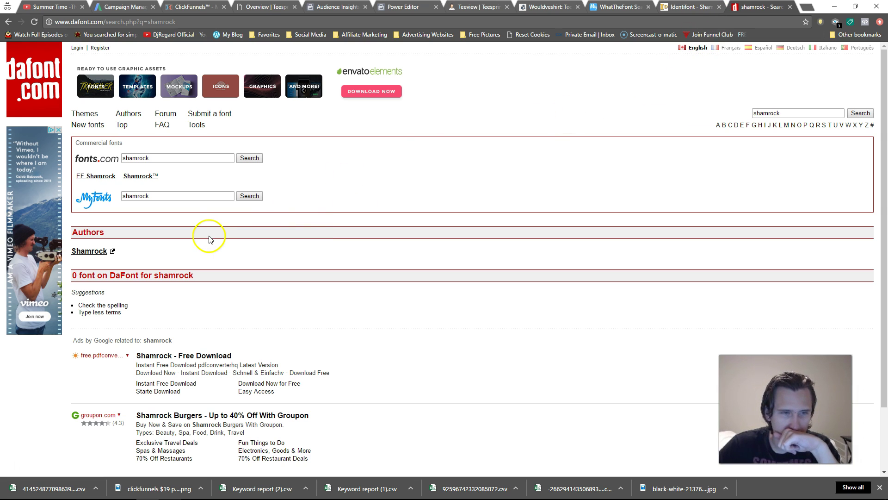
Step: View the Abbot Uncial match in Identifont, then search DaFont for 'abbot'
{"action": "left_click", "coordinate": [623, 7]}
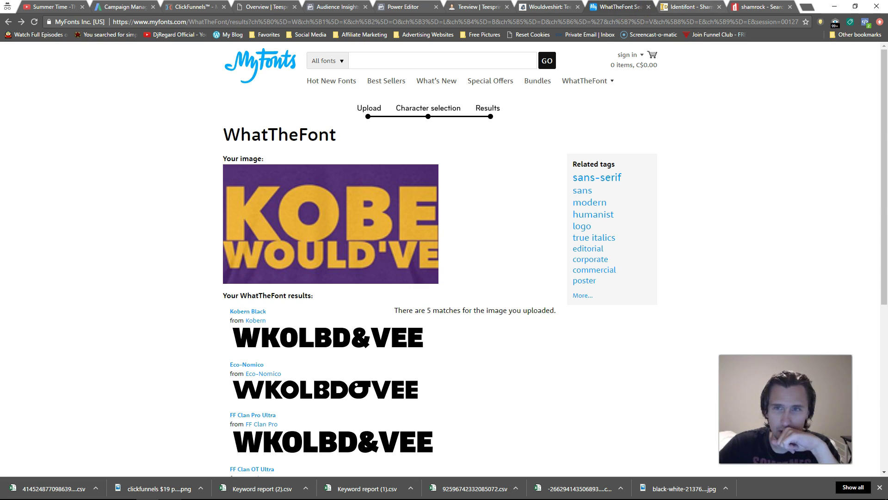
{"action": "key", "text": "ctrl+Tab"}
{"action": "left_click", "coordinate": [48, 154]}
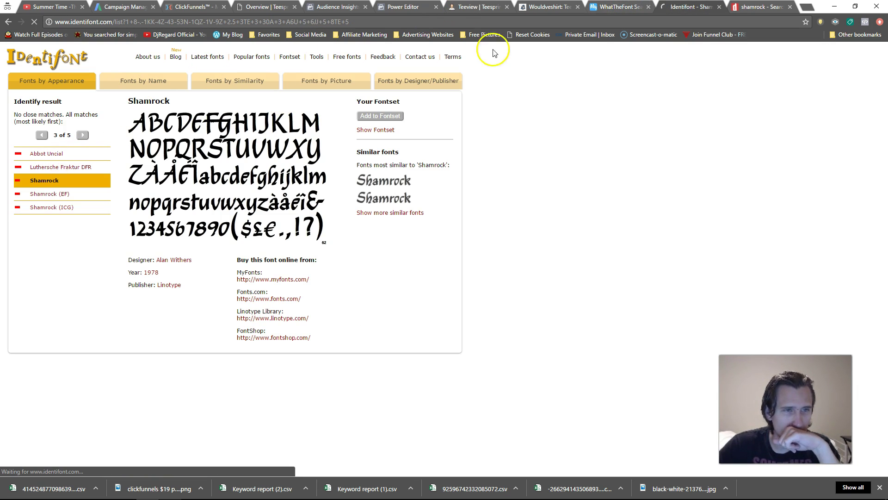
{"action": "left_click", "coordinate": [757, 8]}
{"action": "left_click", "coordinate": [790, 113]}
{"action": "type", "text": "abbot"}
{"action": "key", "text": "Return"}
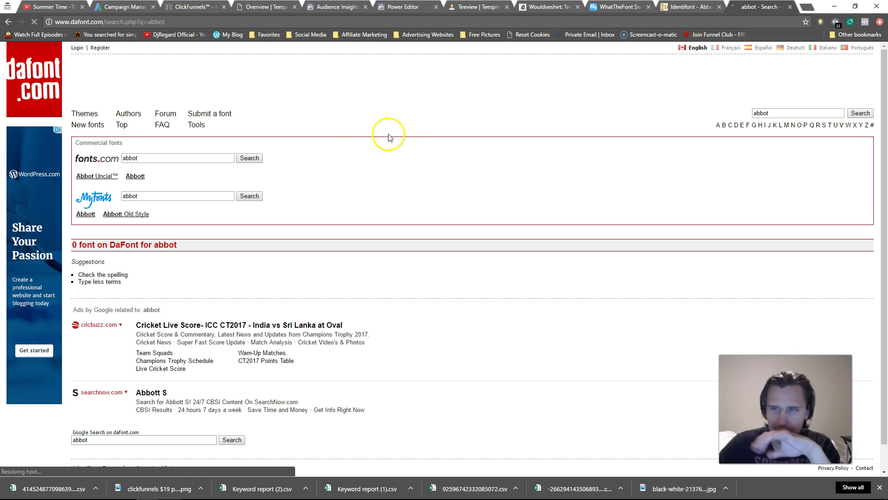
Step: List DaFont's letter F fonts and open the downloaded f_ck_beans.zip
{"action": "left_click", "coordinate": [748, 125]}
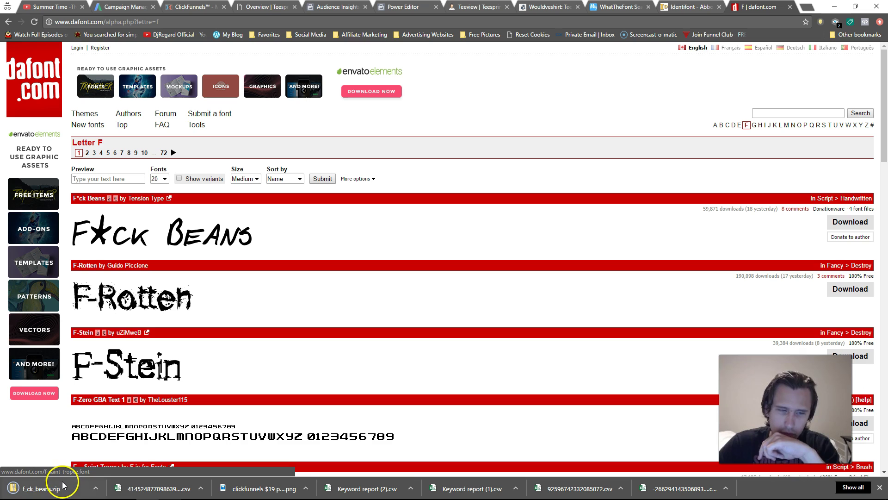
{"action": "left_click", "coordinate": [64, 485]}
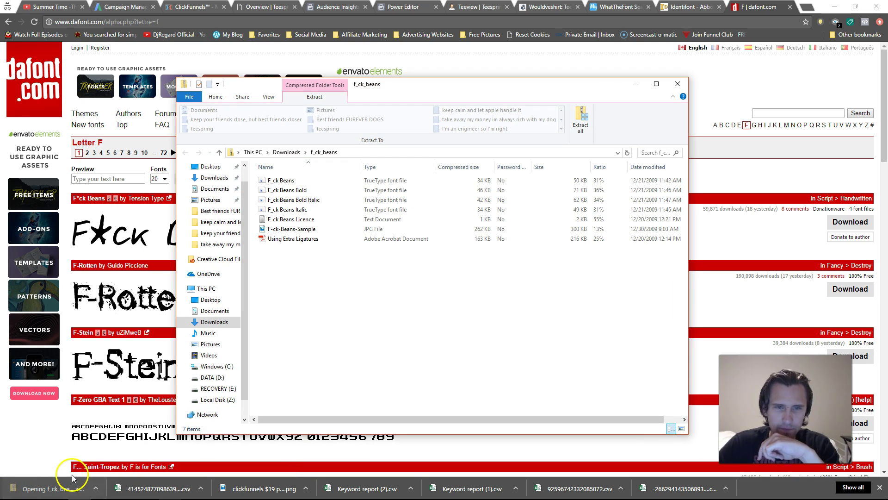
Step: Install the regular F*ck Beans font from the zip, then close the preview and zip window
{"action": "left_click", "coordinate": [293, 183]}
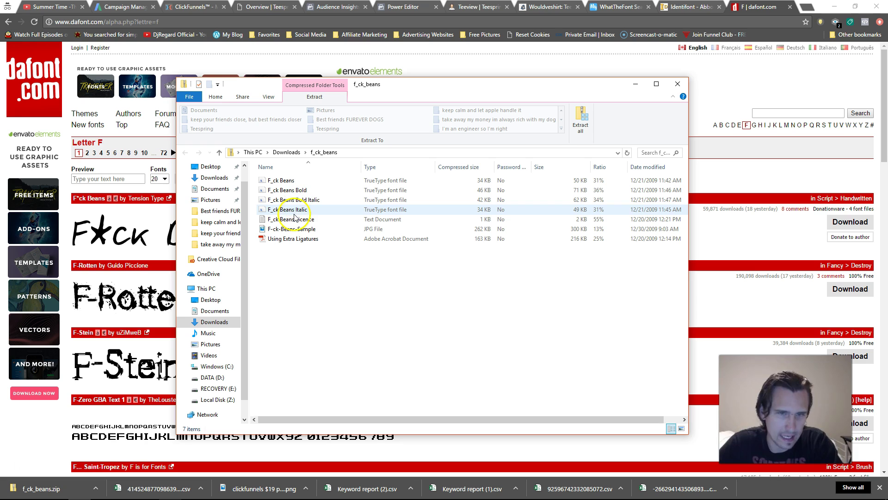
{"action": "double_click", "coordinate": [288, 181]}
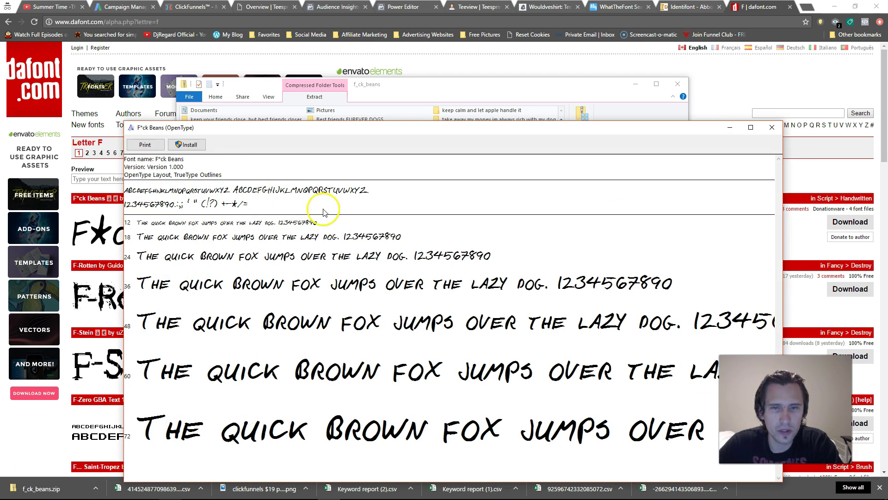
{"action": "left_click", "coordinate": [187, 145]}
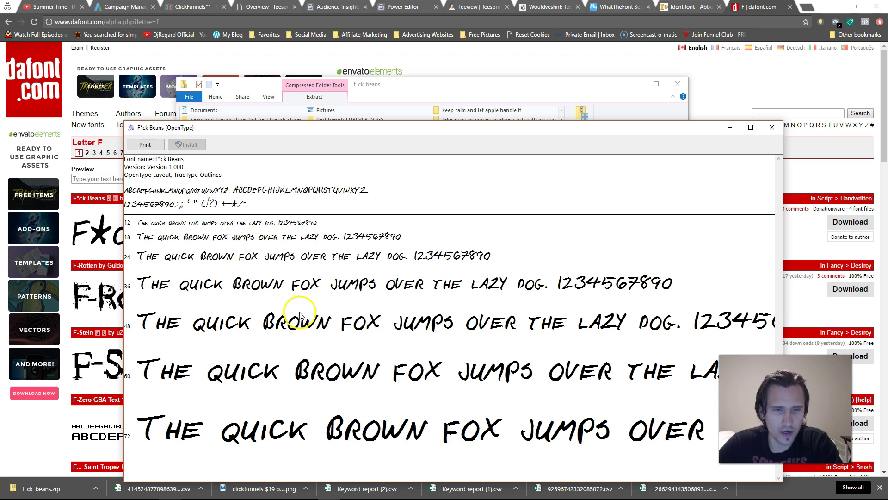
{"action": "left_click", "coordinate": [772, 127]}
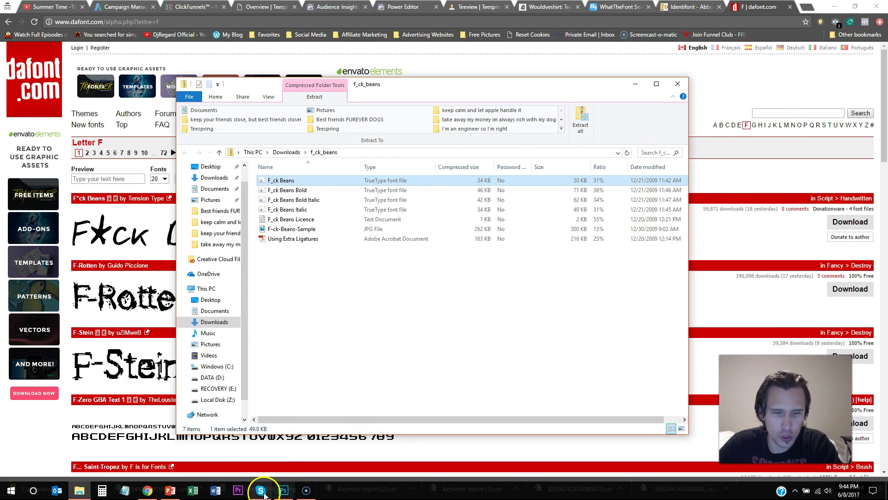
{"action": "left_click", "coordinate": [148, 490]}
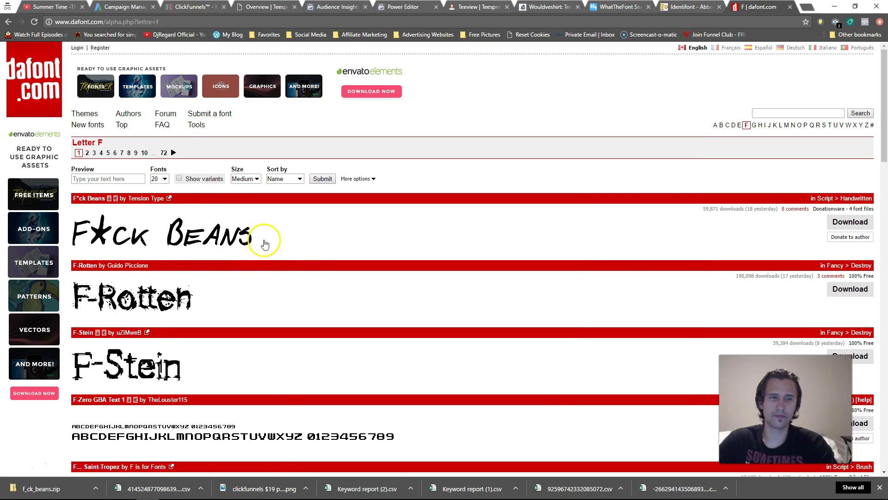
Step: Set Photoshop's Character panel font family to F*ck Beans Regular by searching 'f*'
{"action": "left_click", "coordinate": [277, 490]}
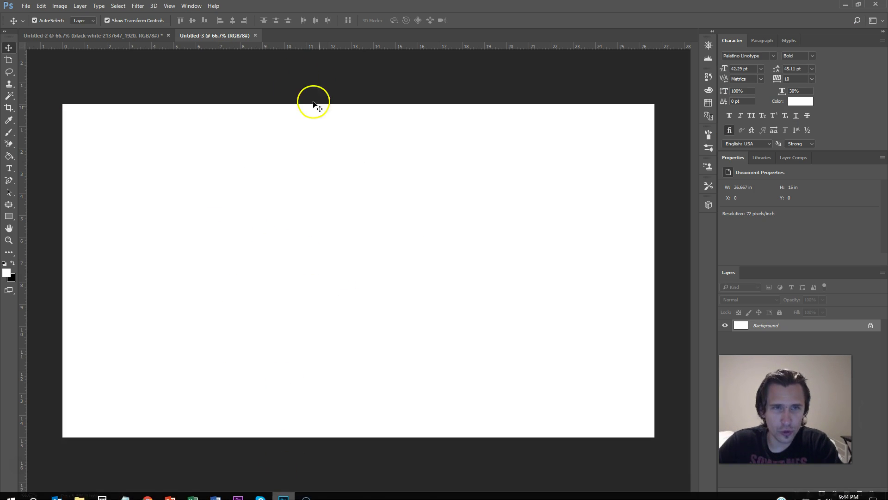
{"action": "left_click", "coordinate": [766, 56]}
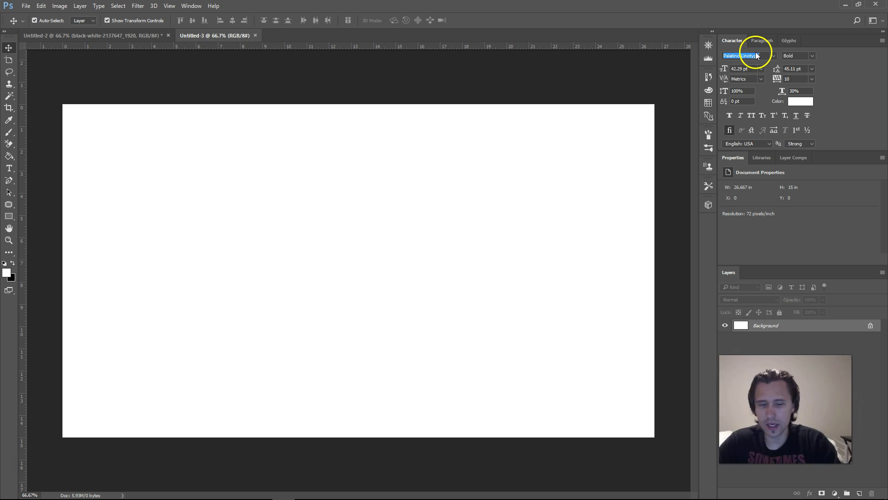
{"action": "type", "text": "f*"}
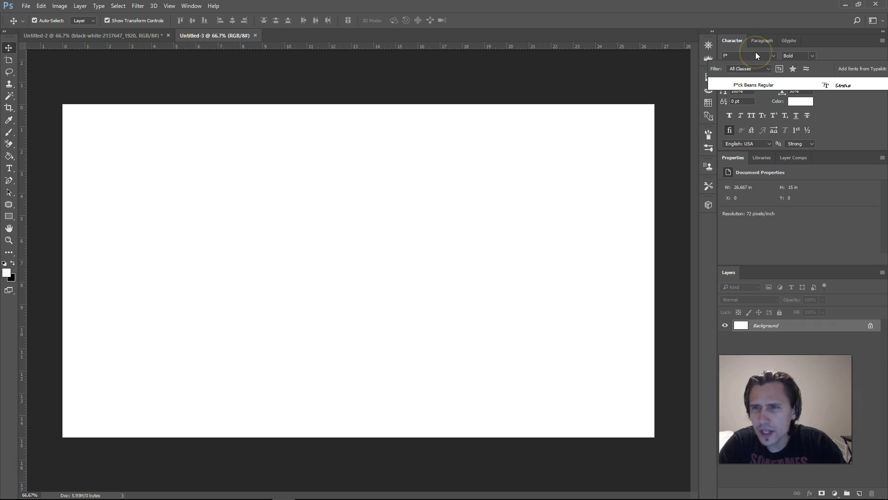
{"action": "left_click", "coordinate": [760, 86]}
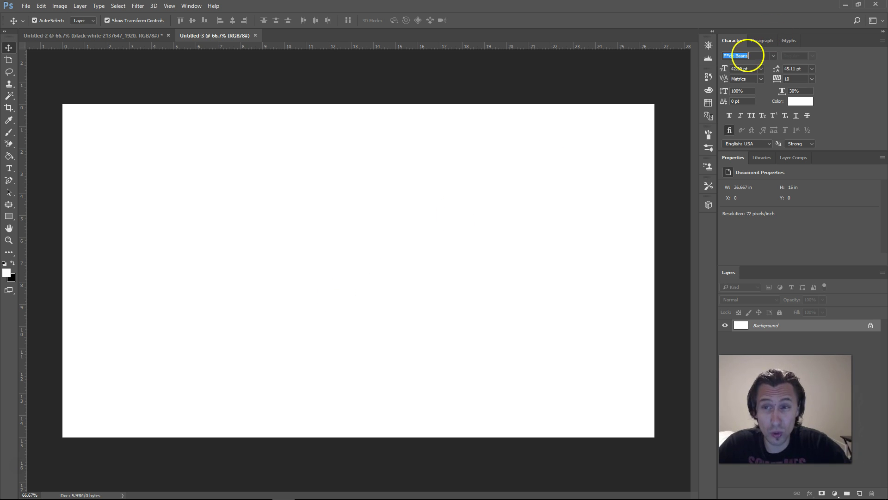
Step: Install F*ck Beans Bold from the reopened zip
{"action": "left_click", "coordinate": [153, 485]}
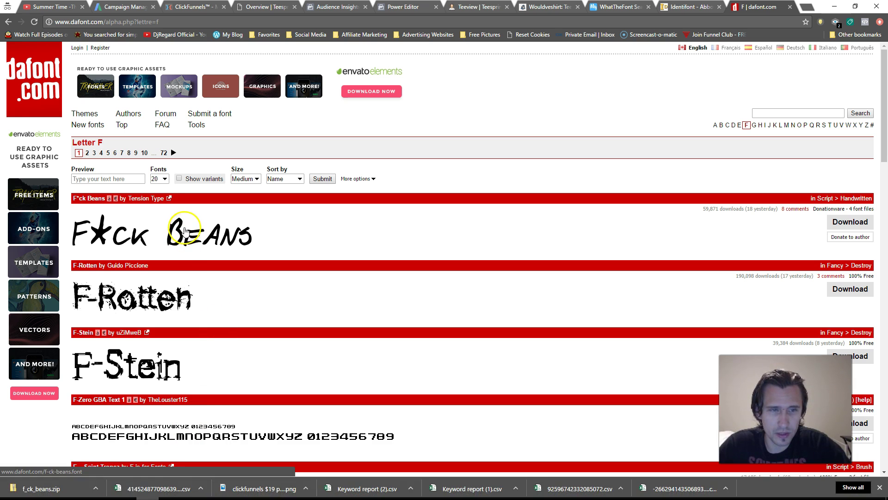
{"action": "left_click", "coordinate": [79, 488]}
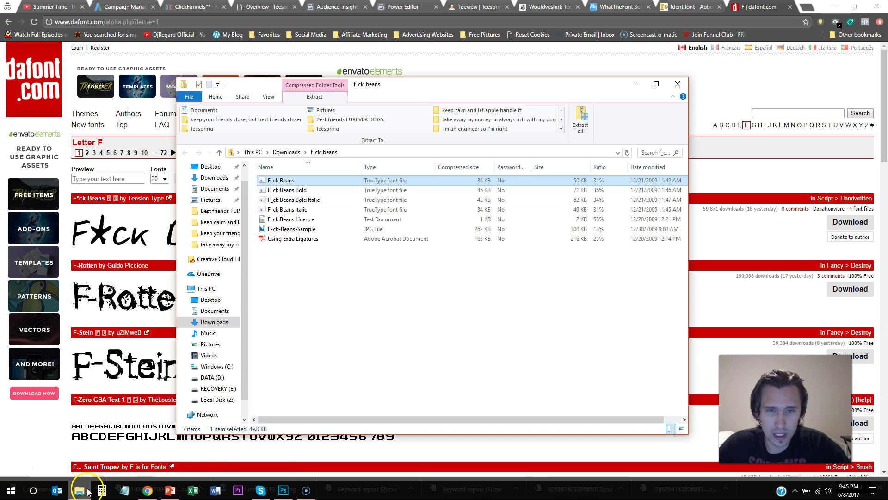
{"action": "double_click", "coordinate": [288, 190]}
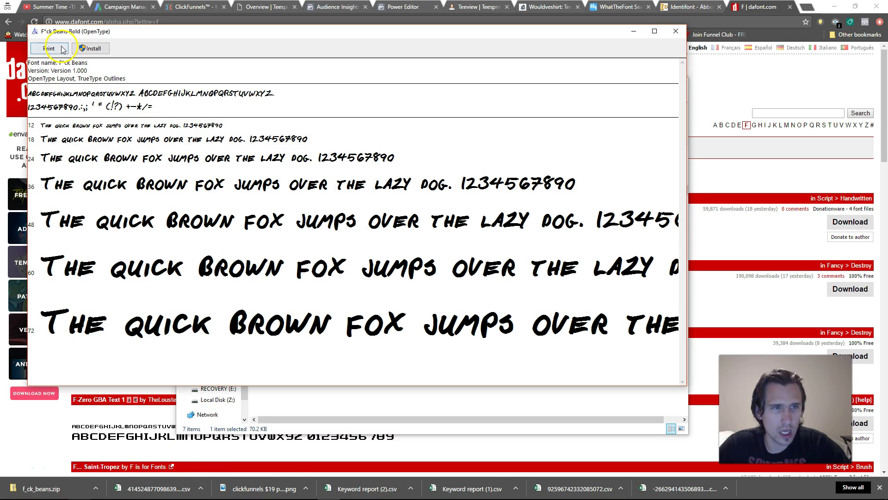
{"action": "left_click", "coordinate": [91, 49]}
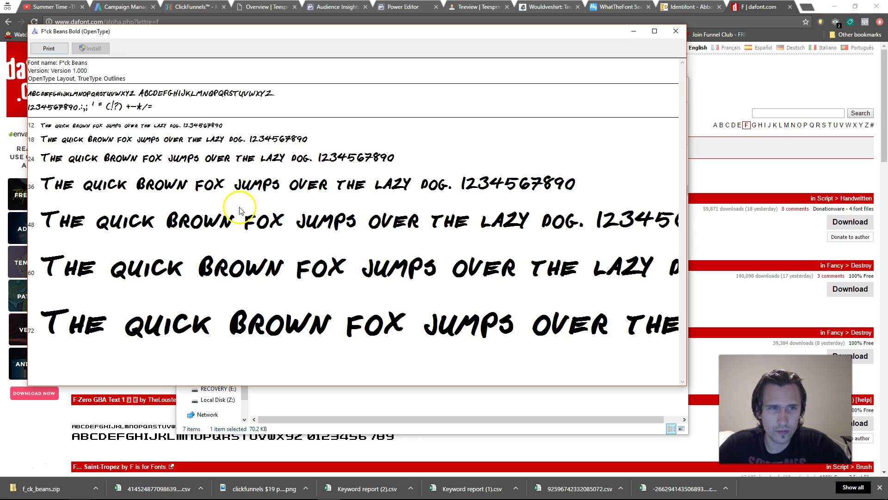
Step: Check that F*ck Beans lists Regular, Bold and Bold Italic styles, then return to DaFont
{"action": "left_click", "coordinate": [283, 490]}
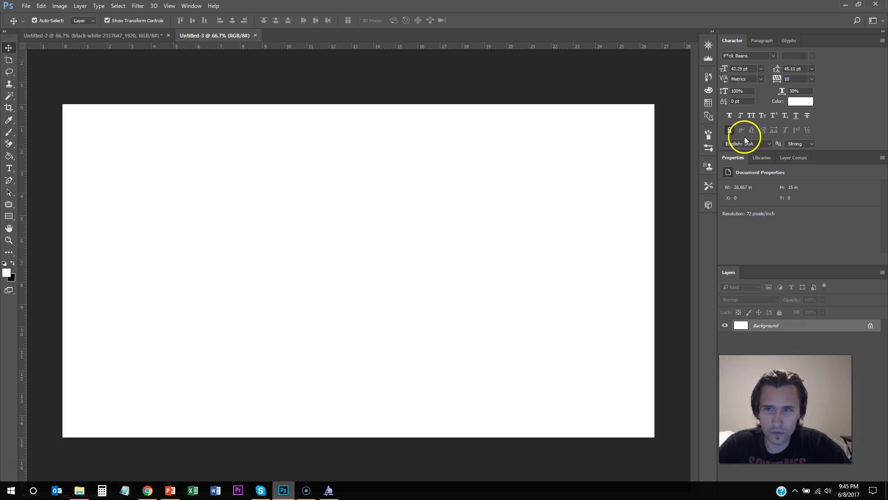
{"action": "left_click", "coordinate": [752, 54]}
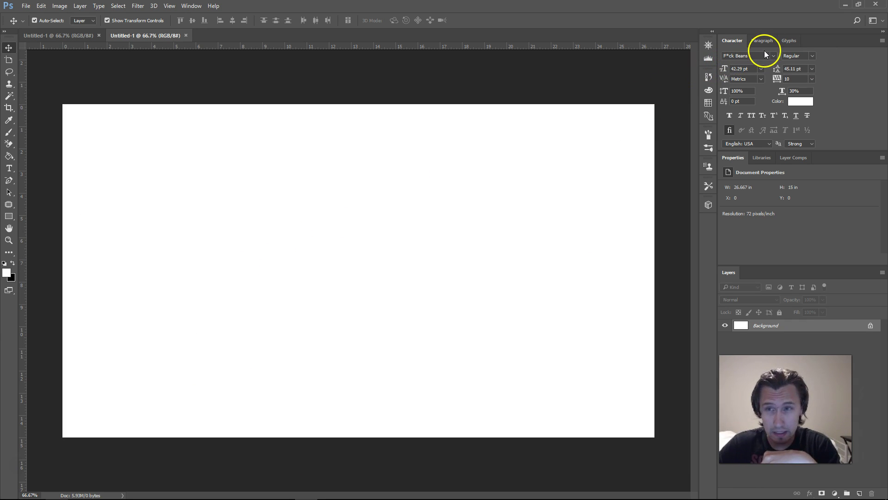
{"action": "left_click", "coordinate": [812, 56]}
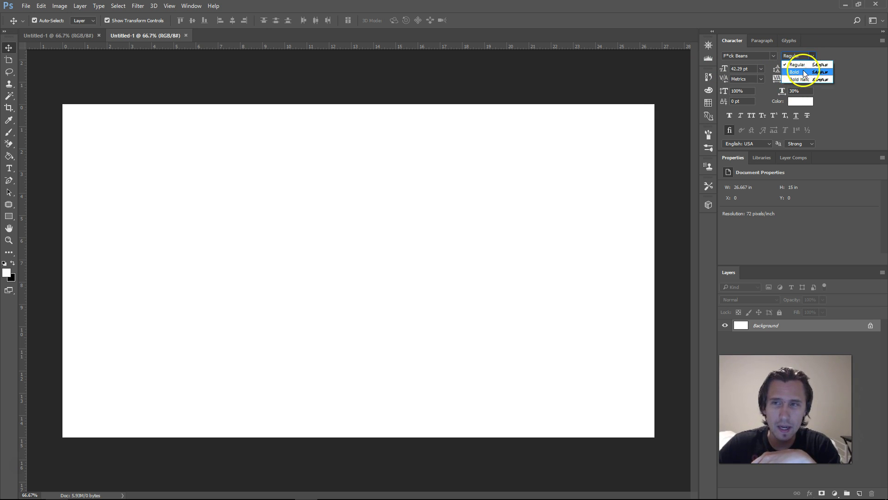
{"action": "left_click", "coordinate": [507, 236]}
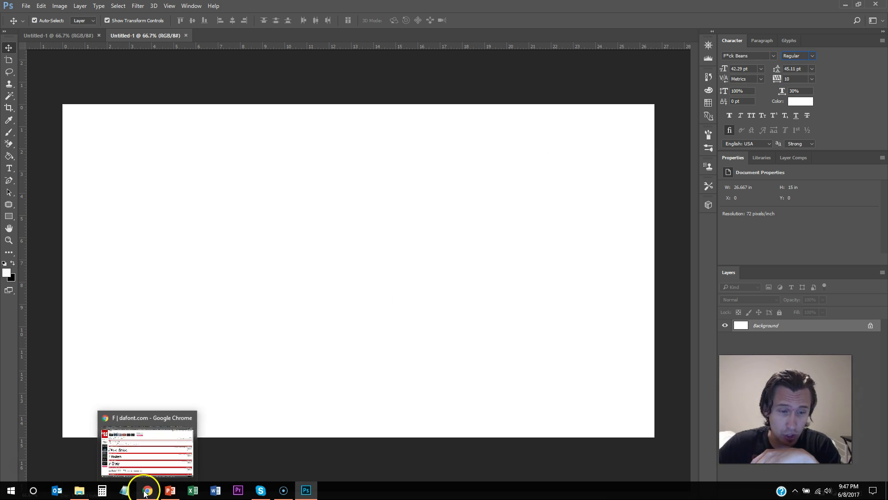
{"action": "left_click", "coordinate": [143, 488]}
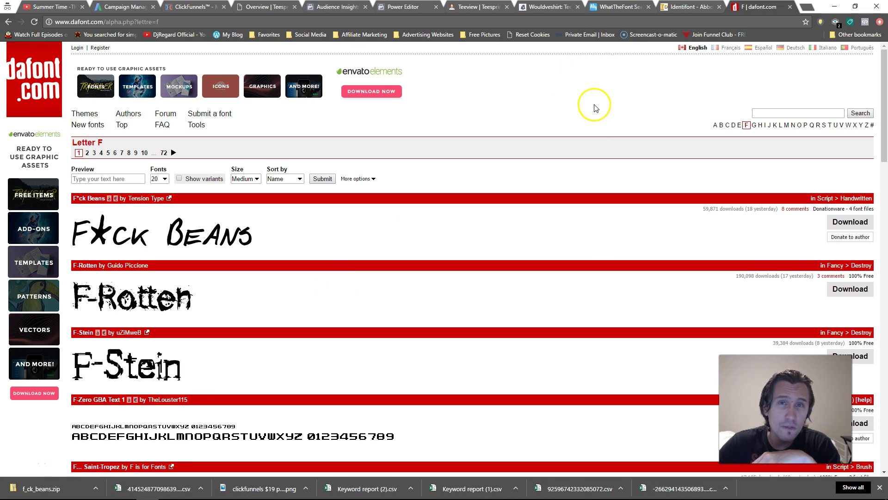